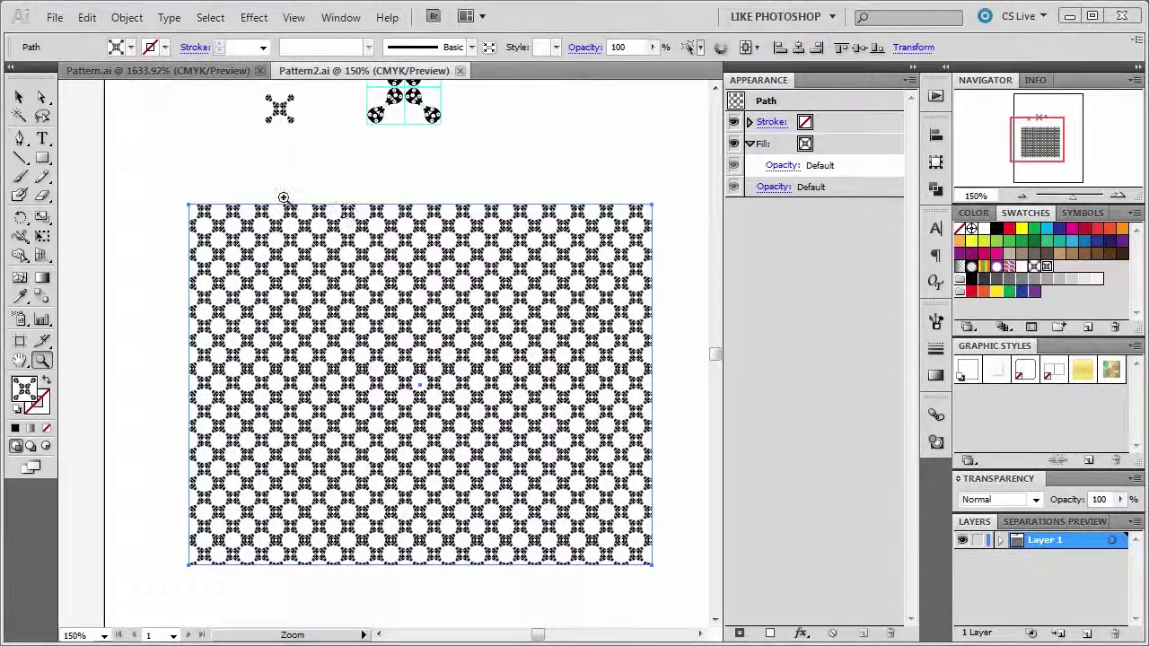
Switch to the Selection tool to pick the tile-patterned rectangle.
click(19, 97)
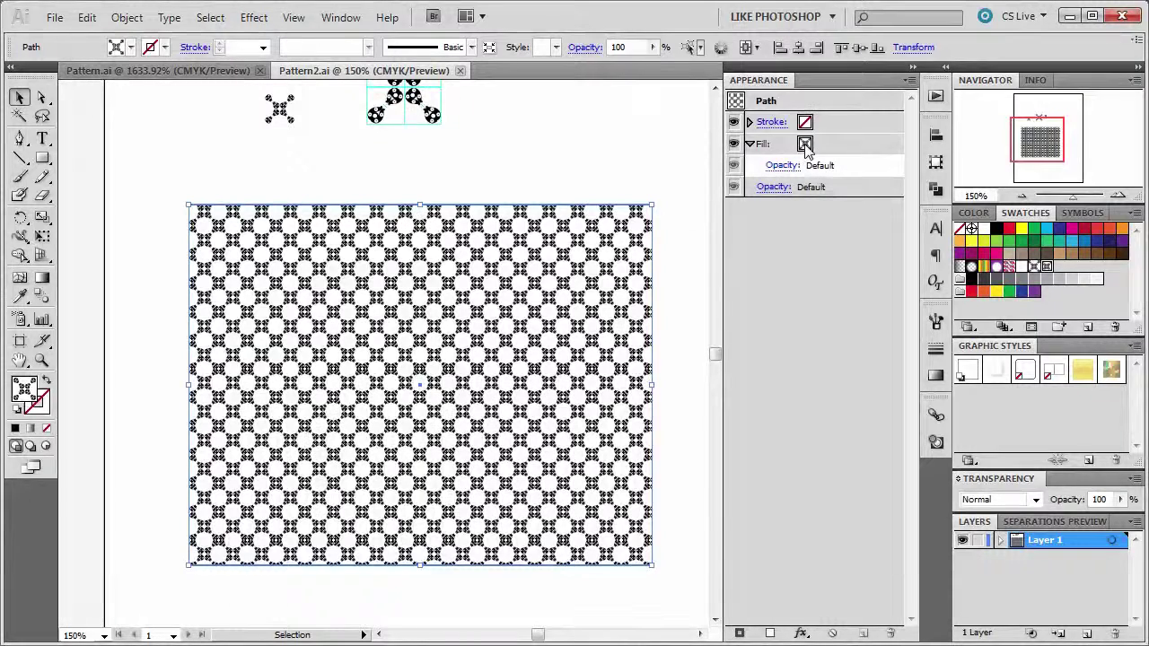
Preview several gradient swatches on the rectangle's fill, then settle on Purple Radial.
click(805, 145)
click(805, 146)
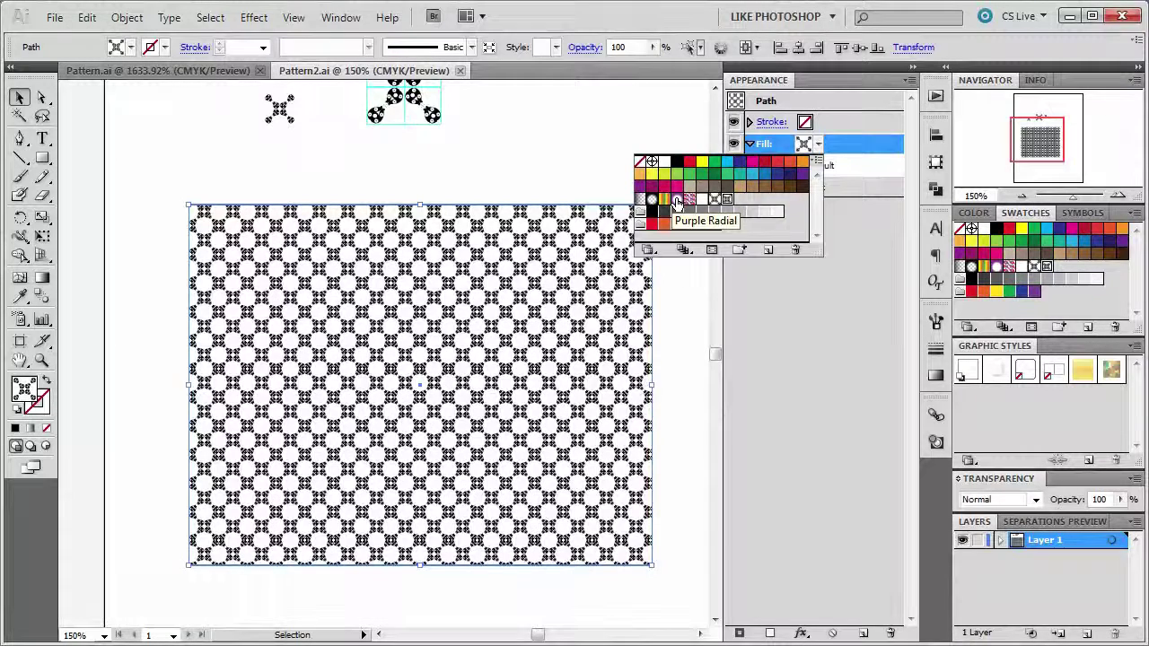
click(677, 199)
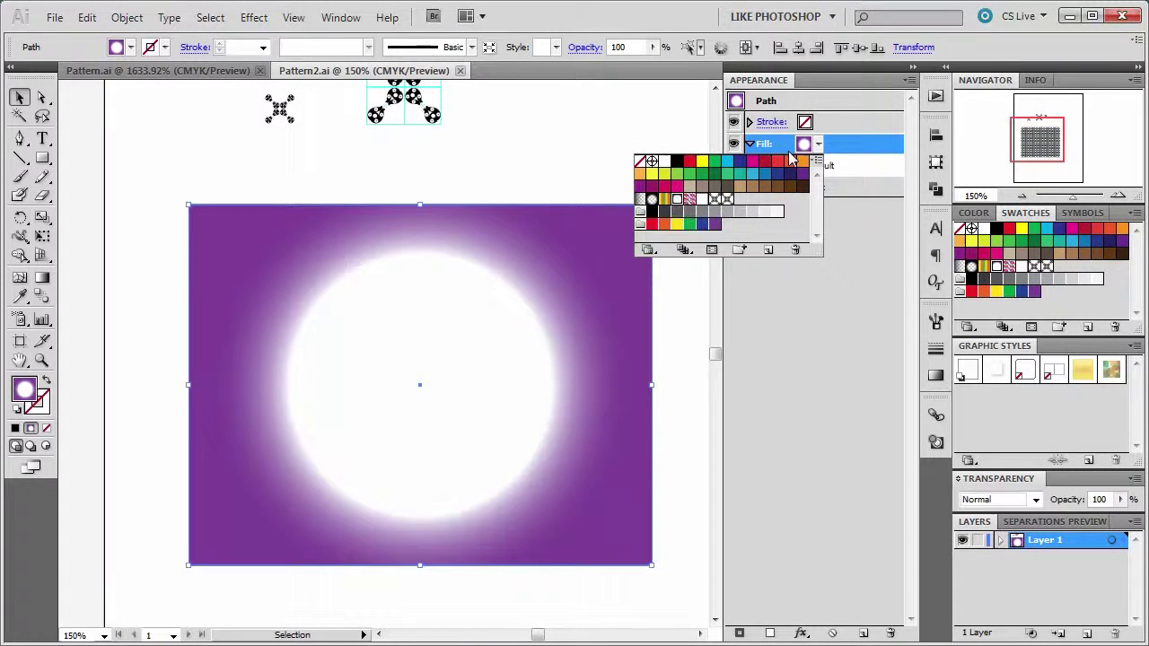
click(663, 201)
click(651, 199)
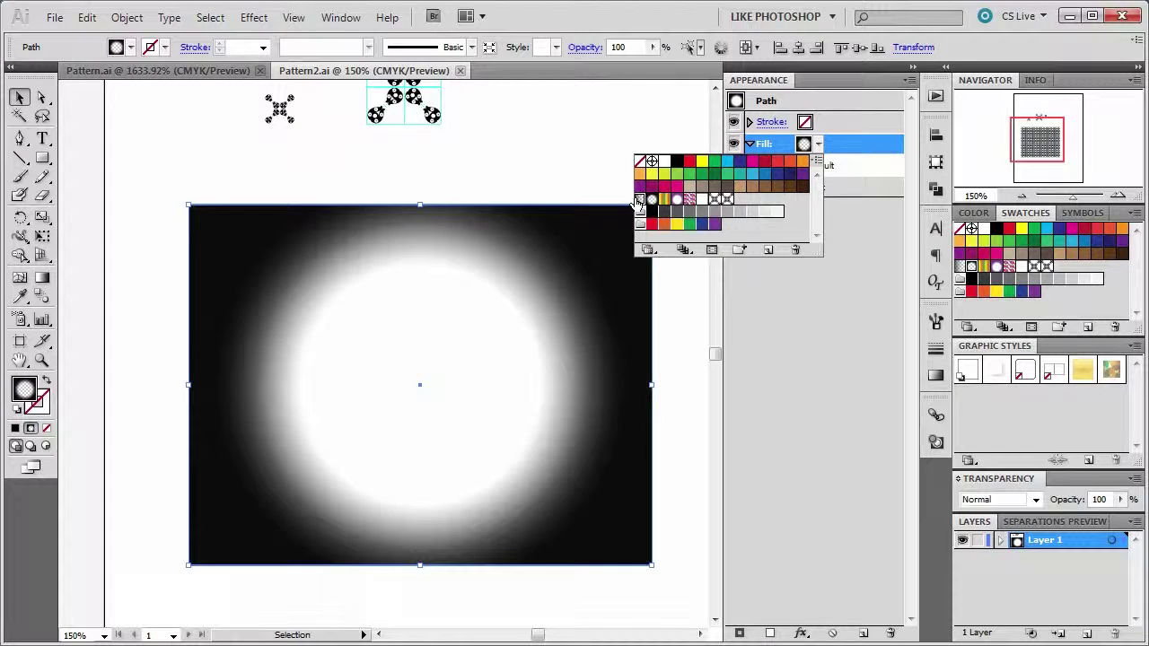
click(640, 201)
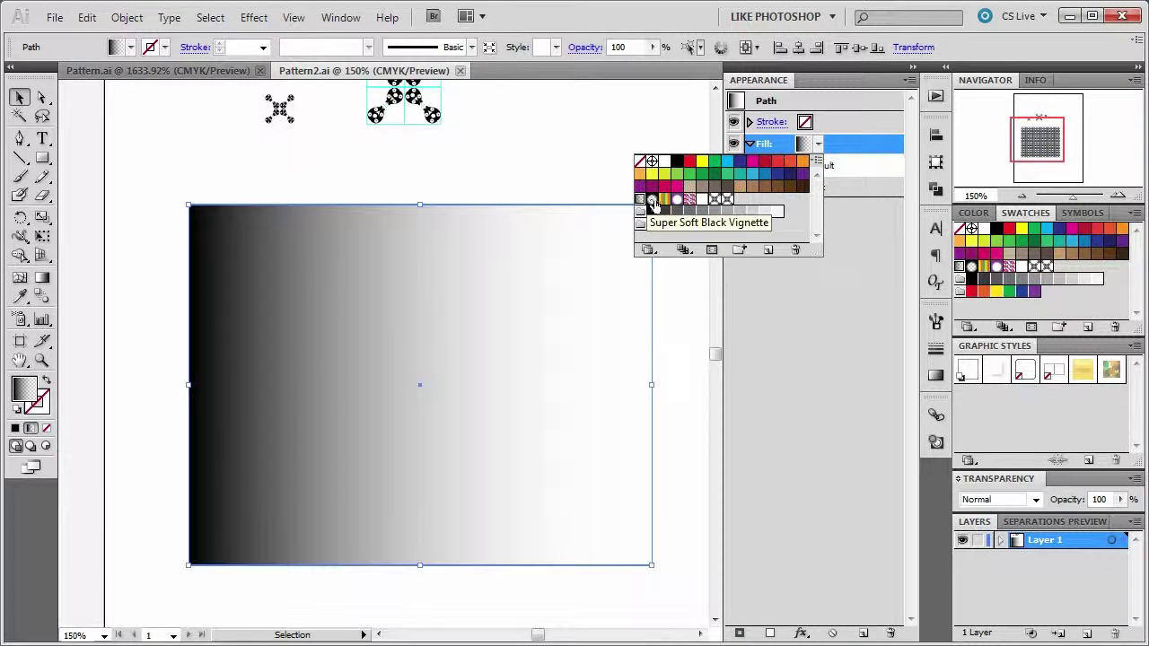
click(677, 201)
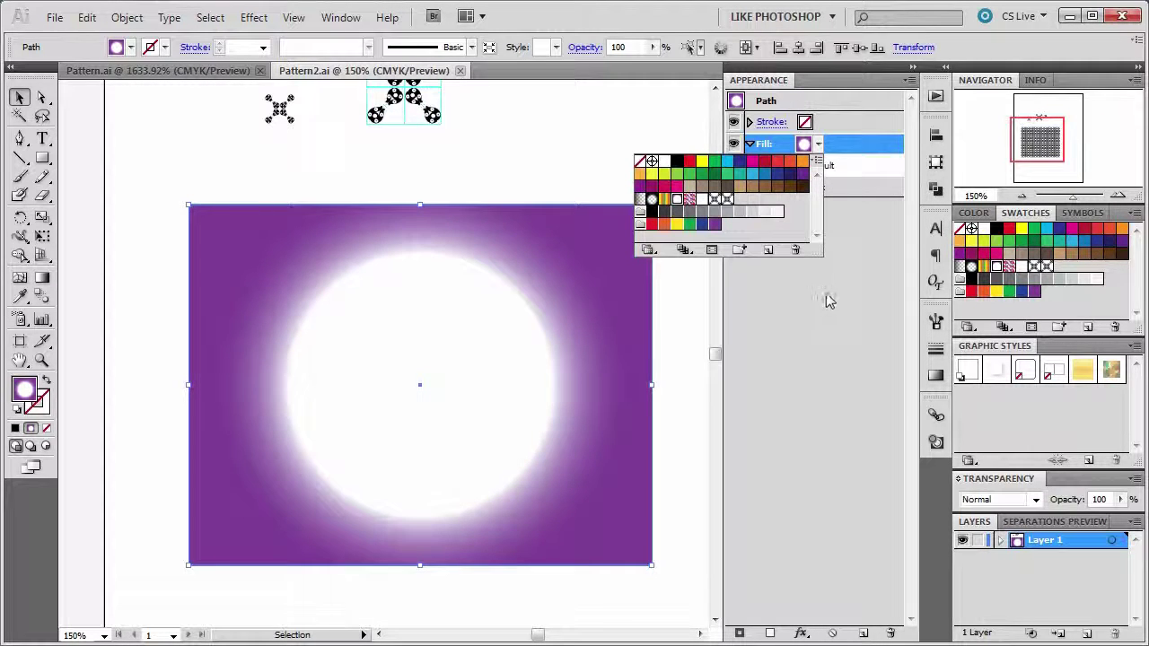
Drag the Purple Radial gradient's white stop to 0% location in the Gradient panel.
click(938, 380)
click(935, 382)
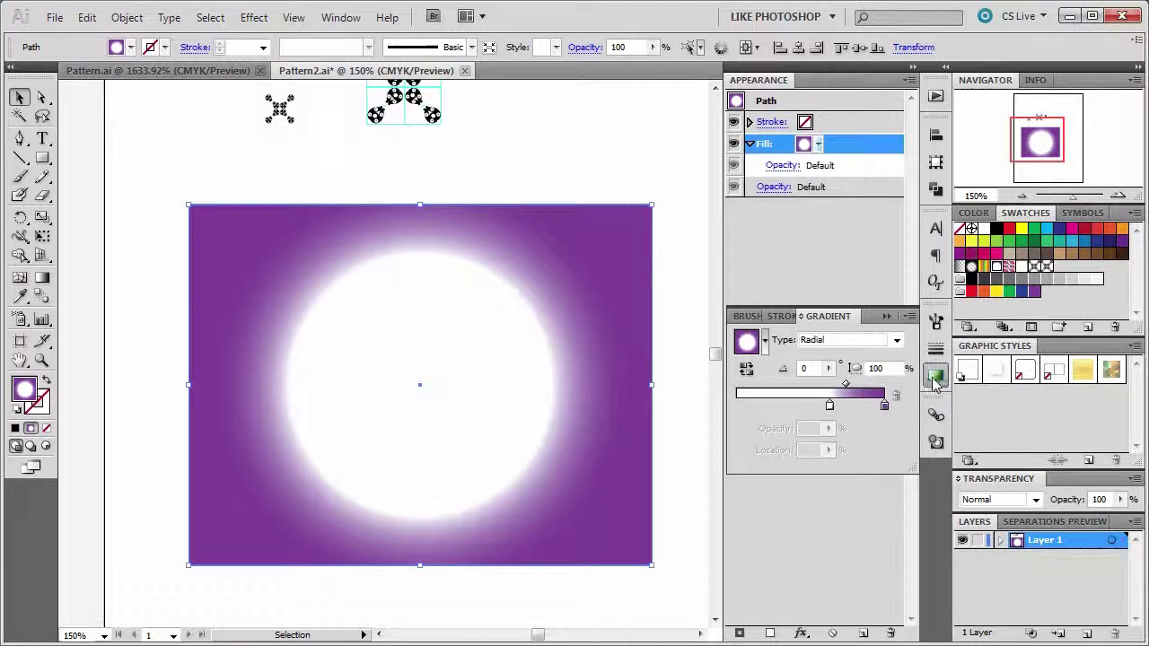
drag(829, 405, 753, 406)
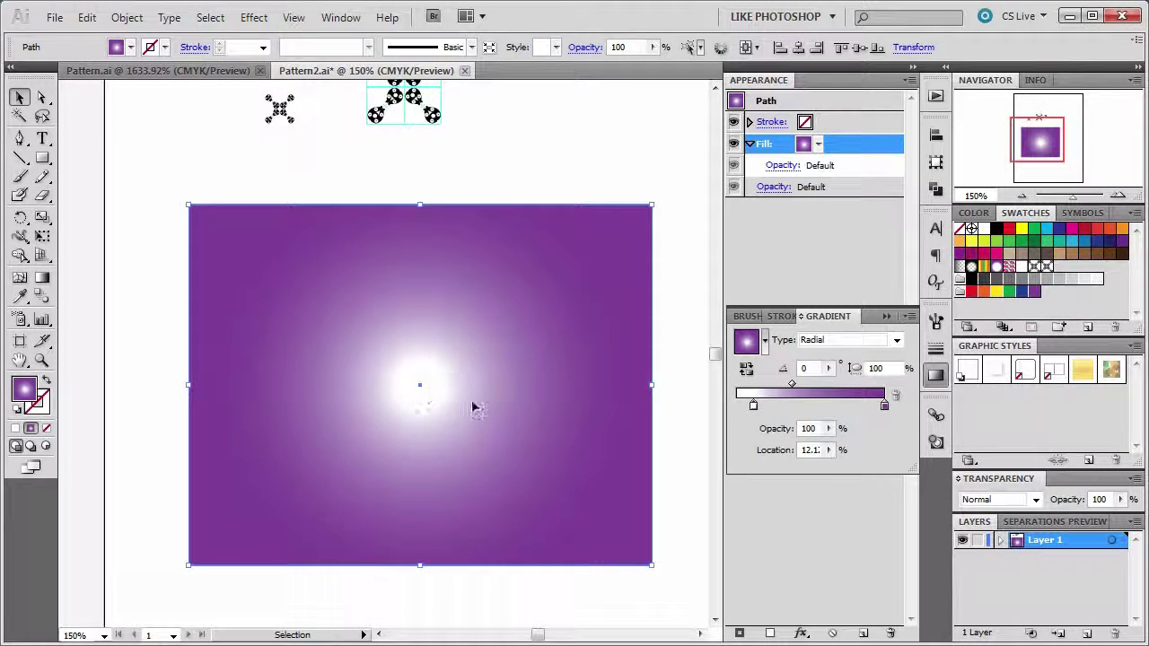
drag(752, 405, 736, 409)
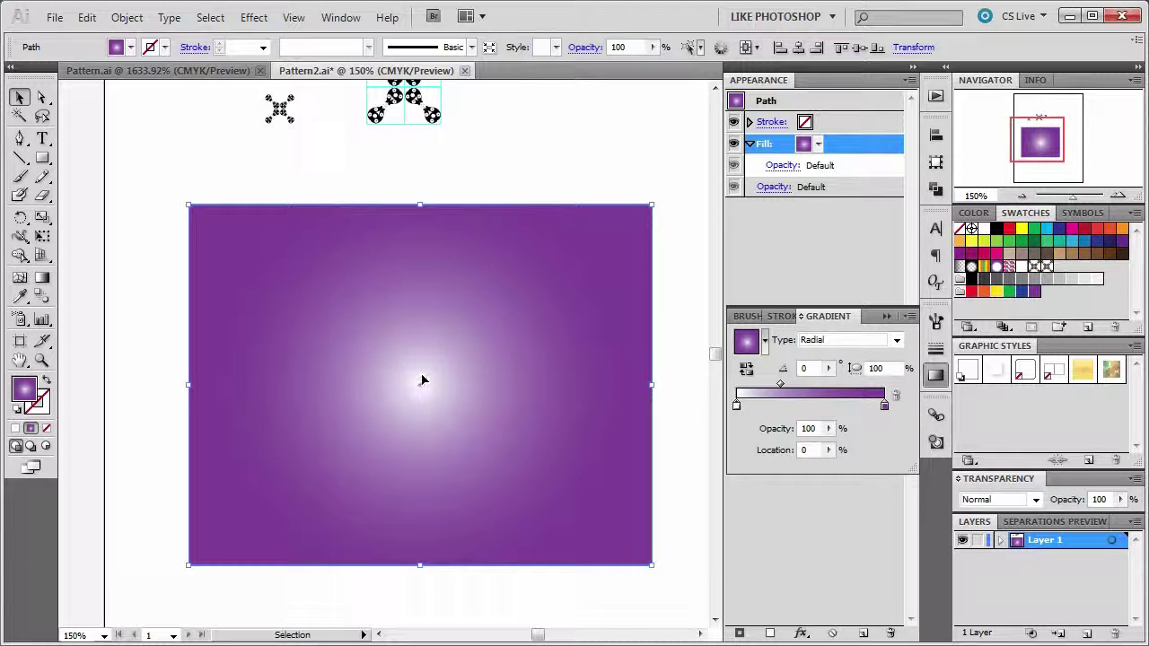
Squash the radial gradient to a 41.73% ellipse, widen it, and tilt its centre lower left.
click(42, 278)
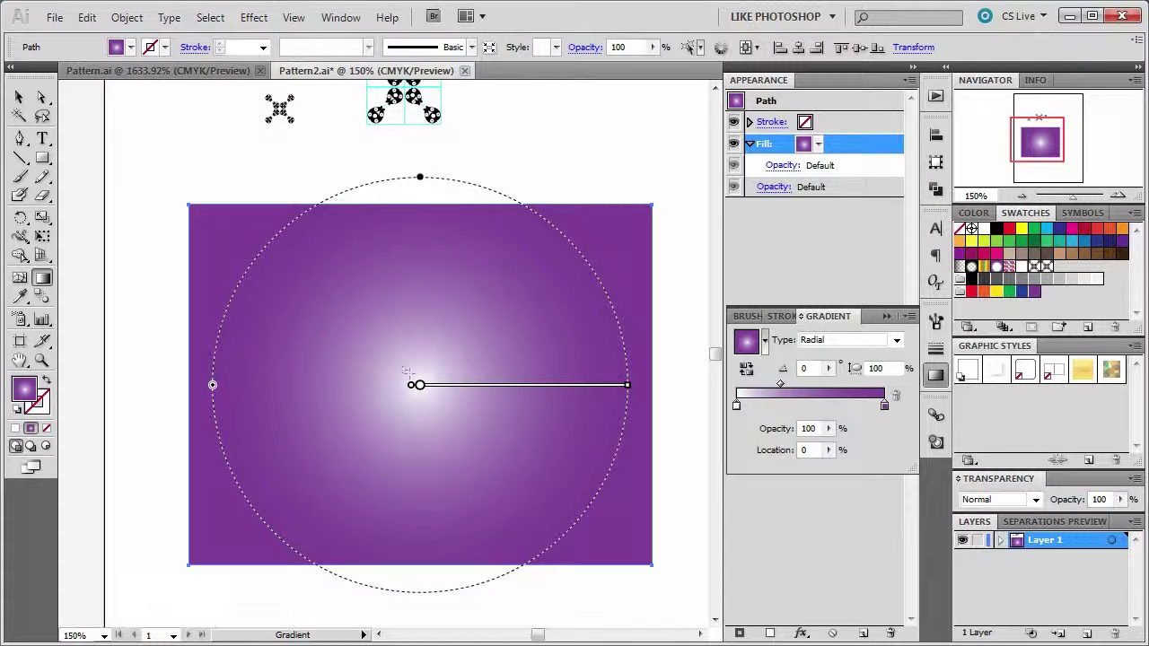
mouse_move(416, 384)
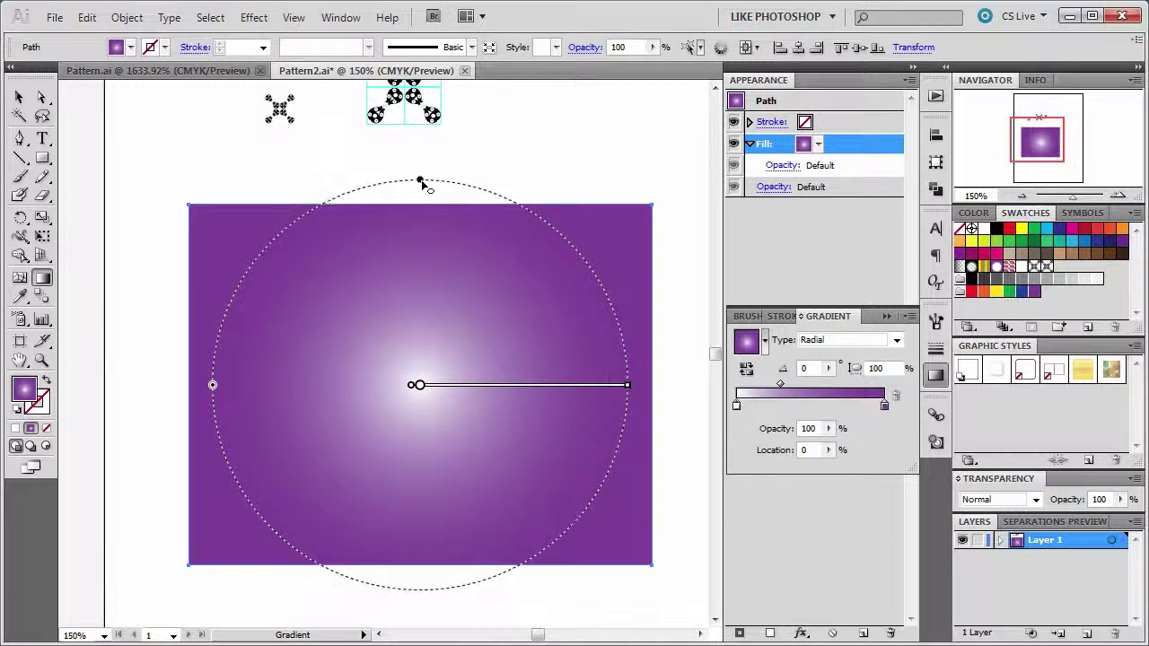
drag(420, 180, 422, 301)
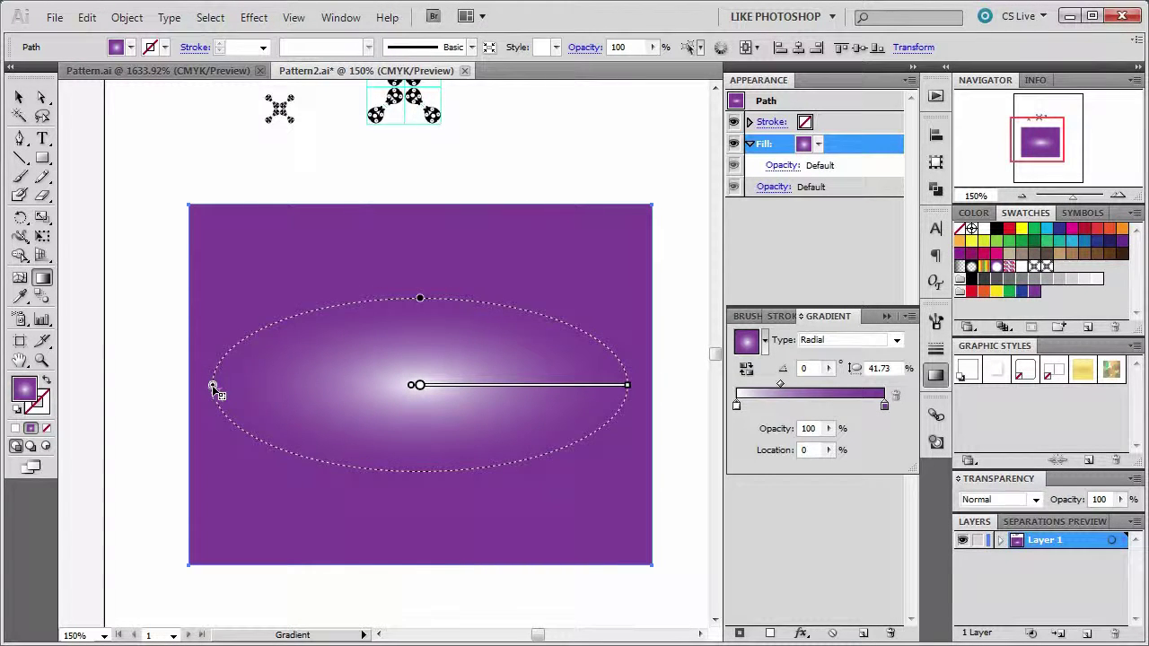
drag(215, 385, 159, 385)
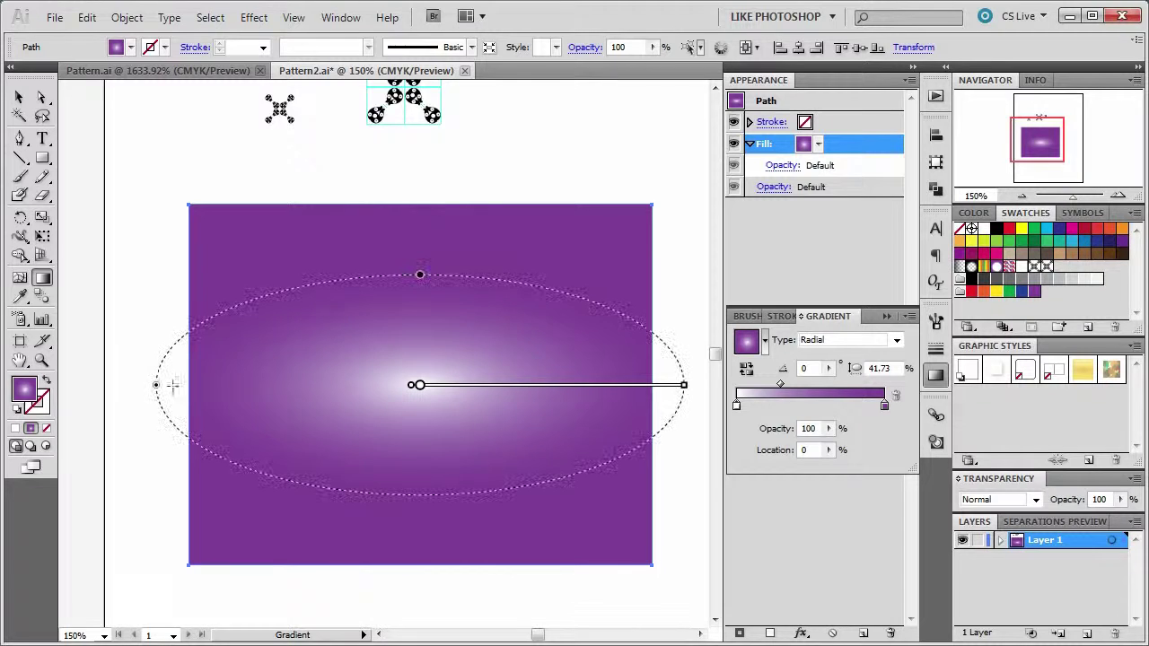
mouse_move(413, 388)
mouse_down()
mouse_move(398, 379)
mouse_move(347, 404)
mouse_move(338, 391)
mouse_move(258, 392)
mouse_move(256, 410)
mouse_move(236, 419)
mouse_up()
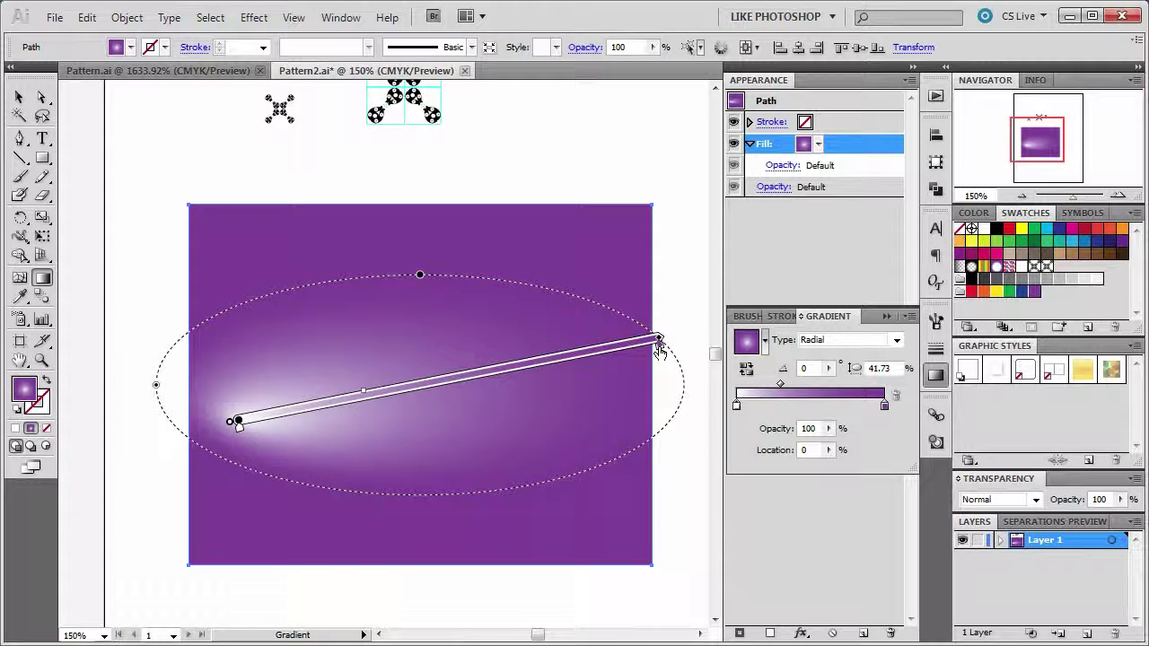
Add a new colour stop to the gradient and make it magenta.
click(513, 376)
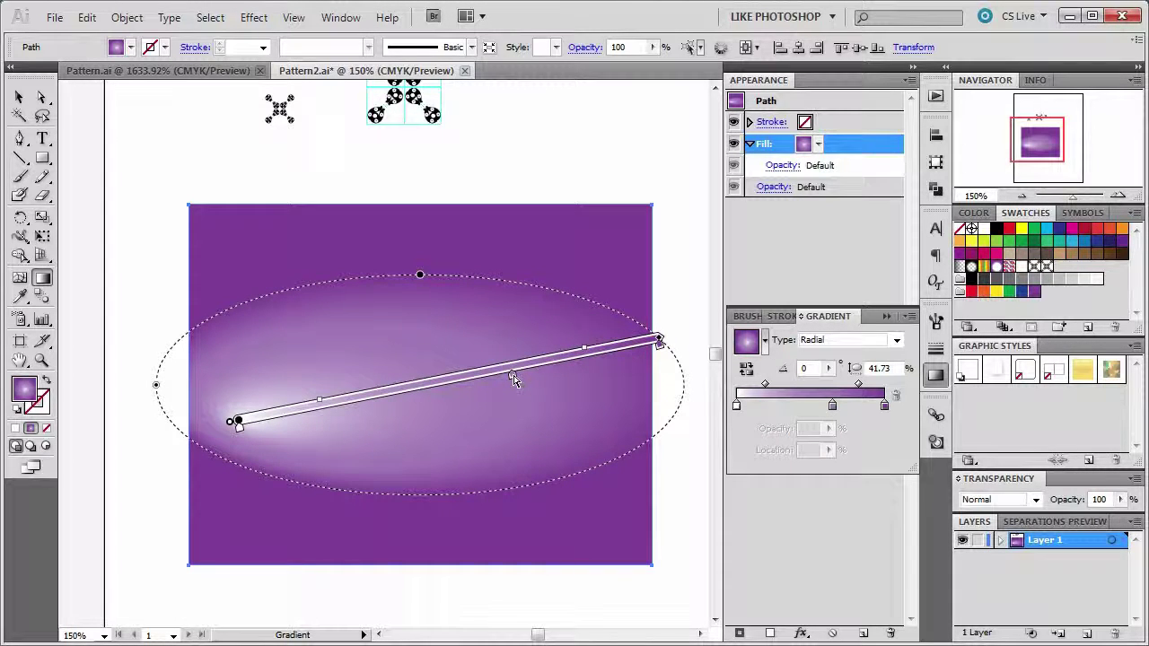
double_click(512, 376)
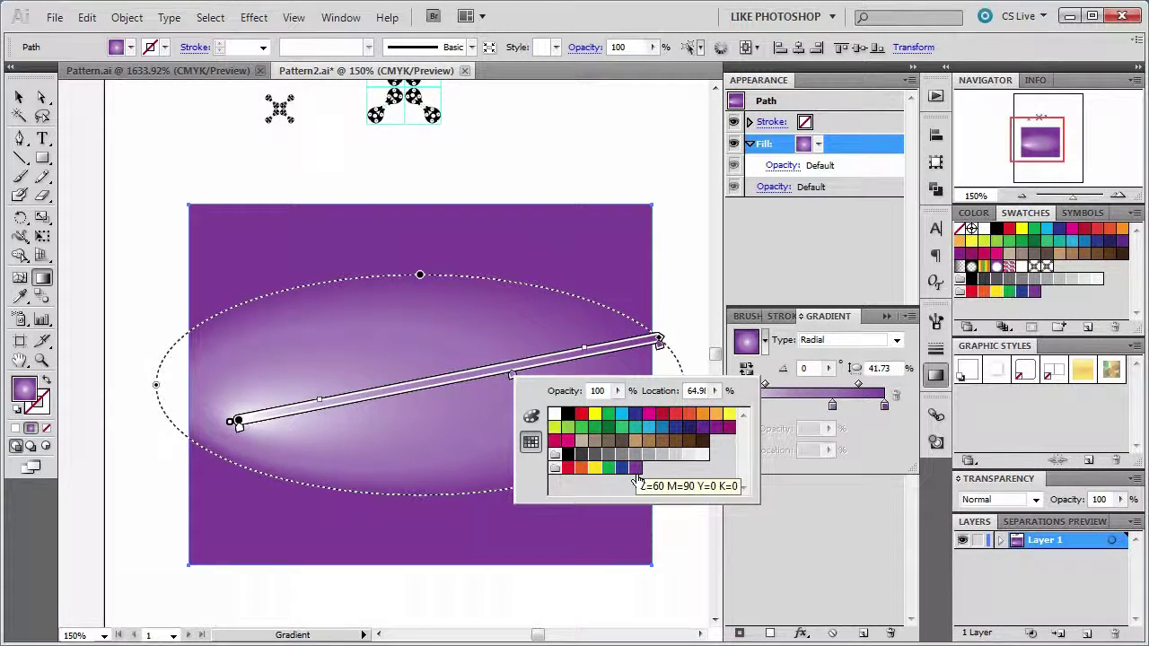
click(674, 430)
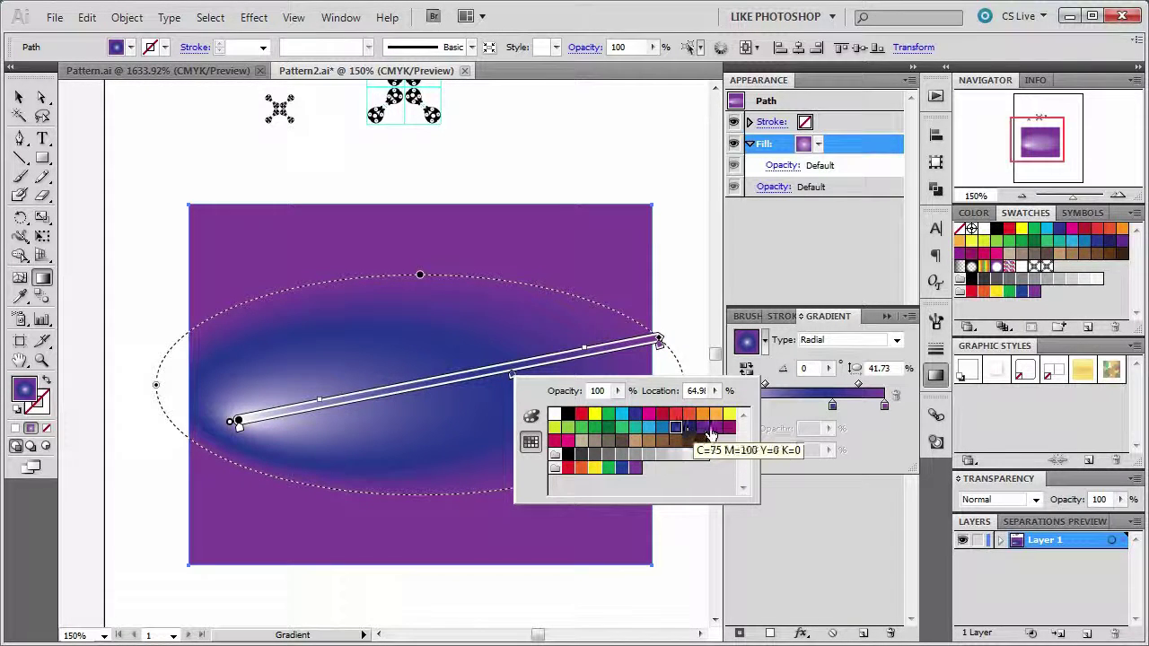
click(715, 427)
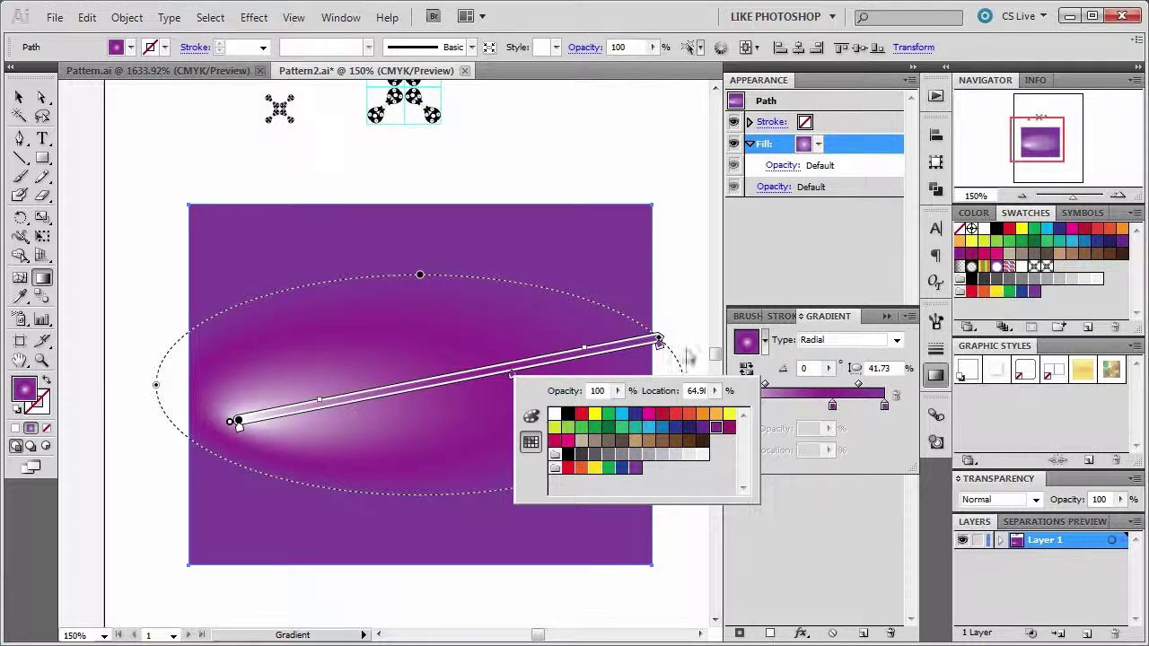
Move the magenta stop to 51% and lower its opacity to 72%.
drag(510, 378, 452, 393)
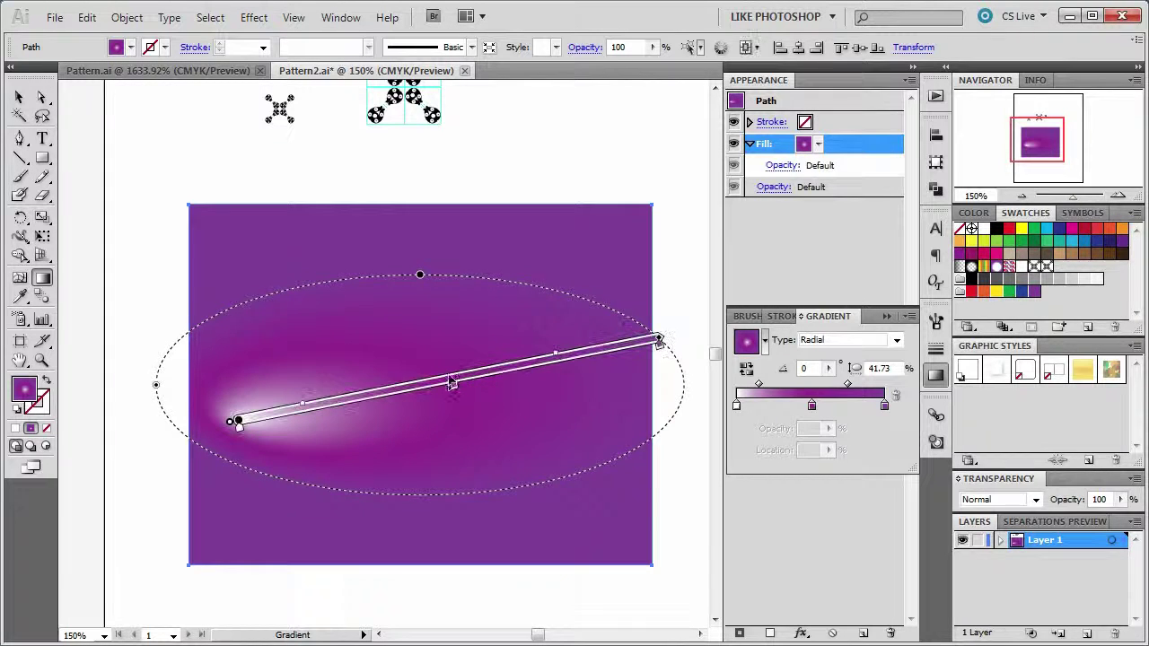
double_click(453, 384)
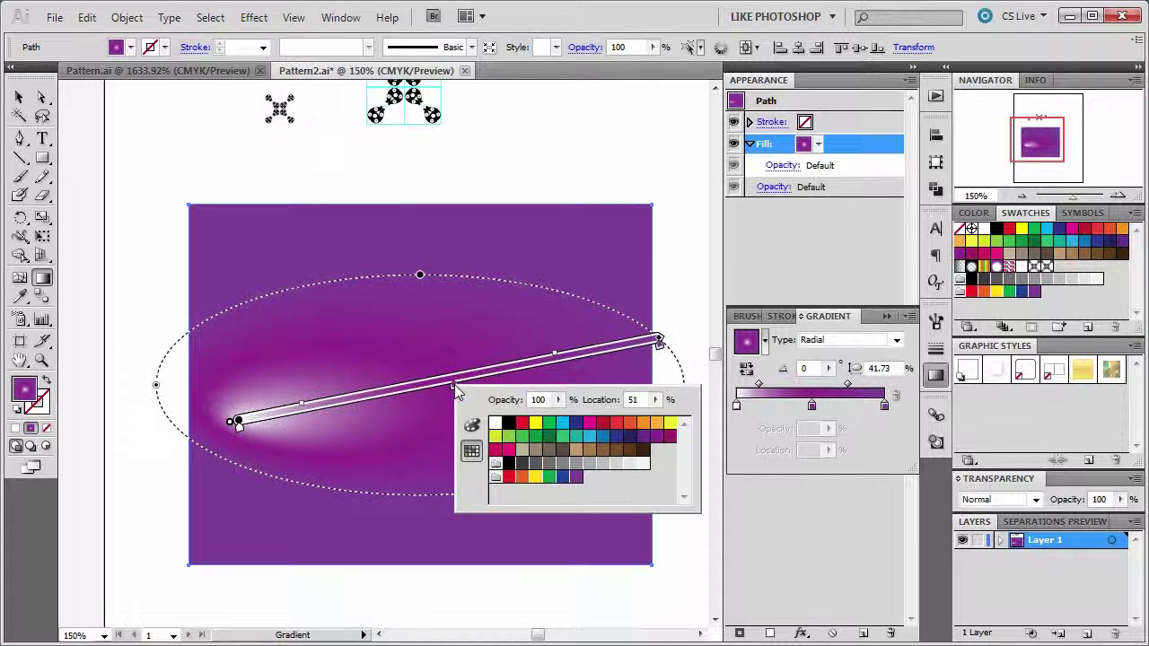
click(558, 401)
mouse_move(549, 418)
mouse_down()
mouse_move(520, 423)
mouse_move(533, 422)
mouse_up()
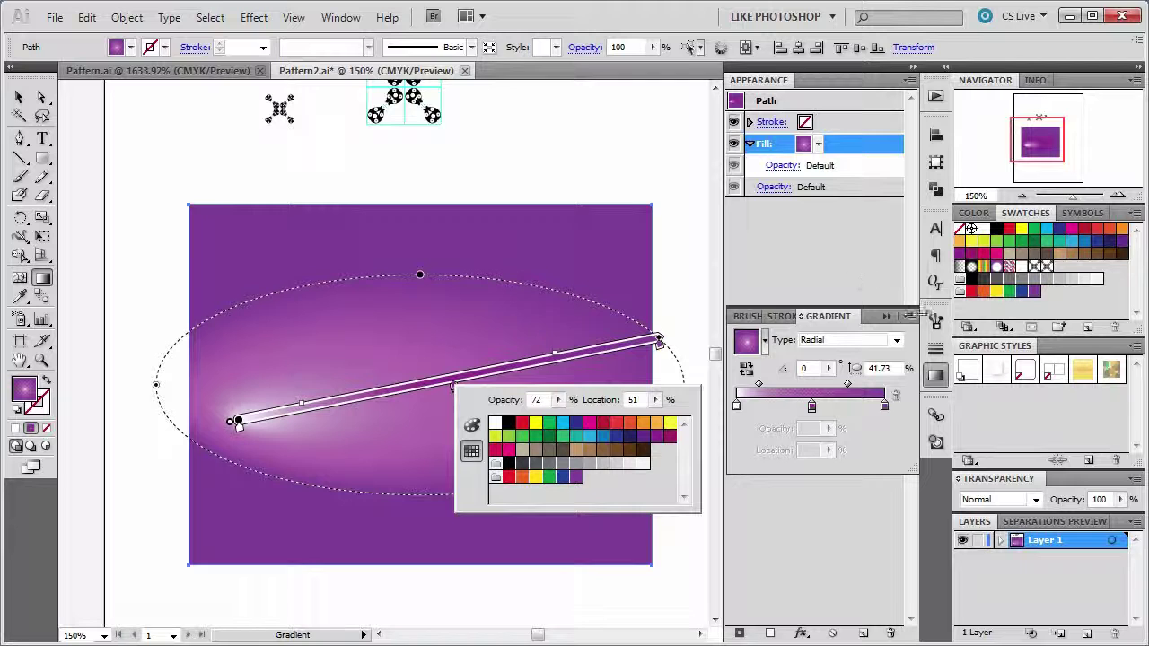
Add a second fill above the gradient using New Pattern Swatch 5.
click(890, 318)
click(890, 317)
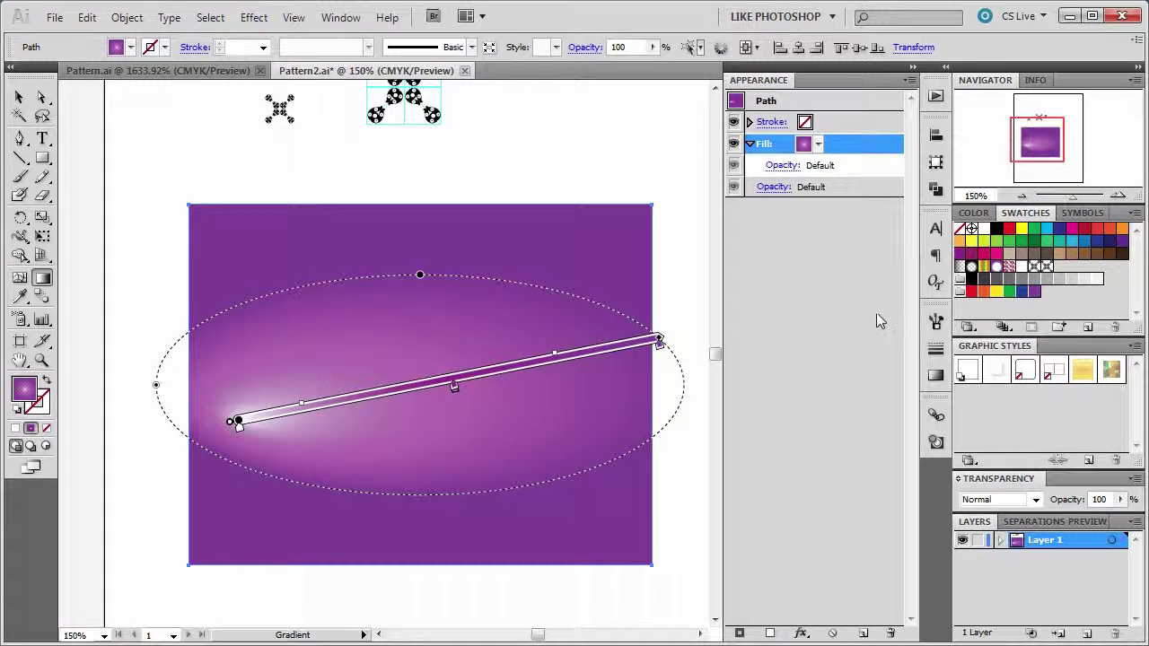
click(768, 634)
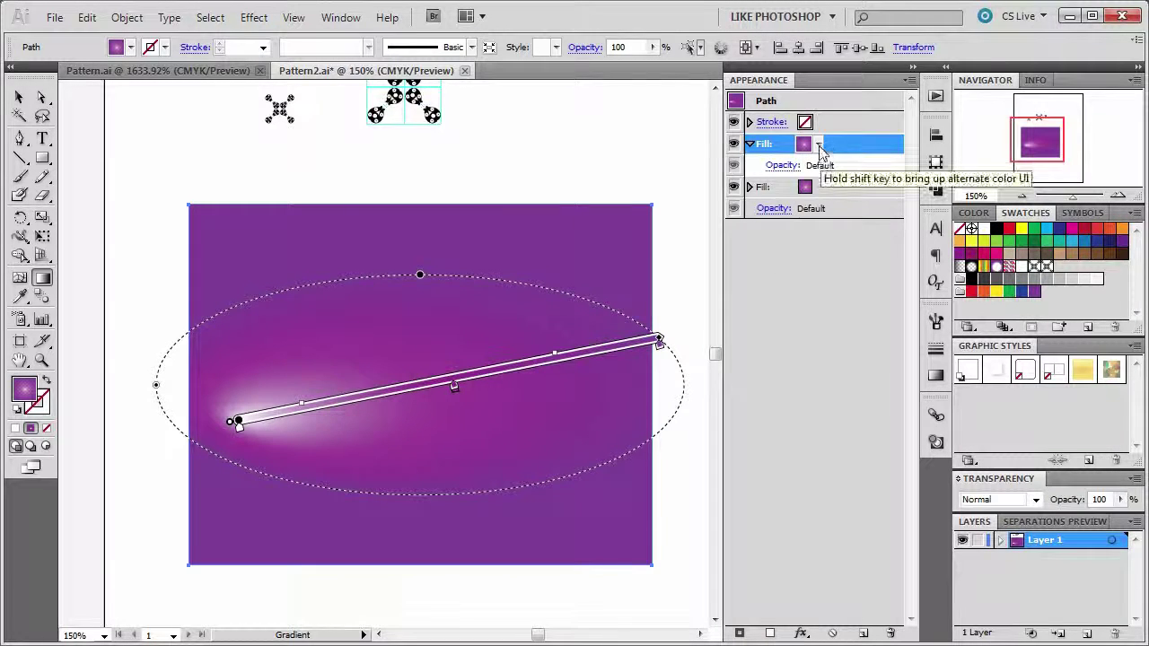
click(817, 144)
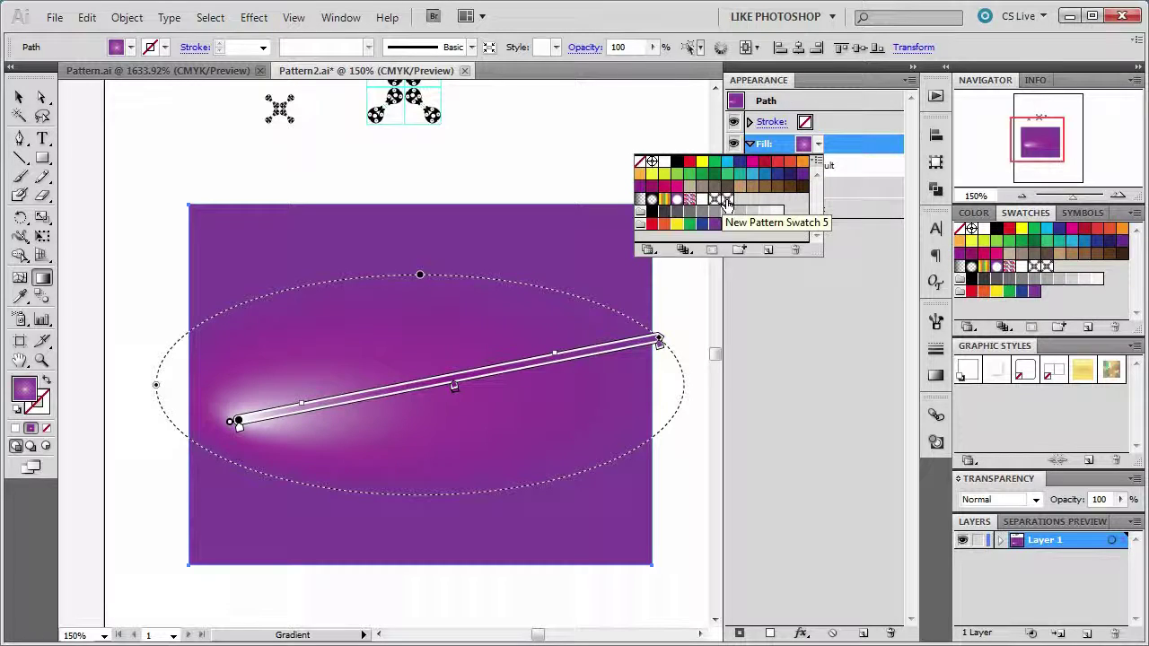
click(725, 199)
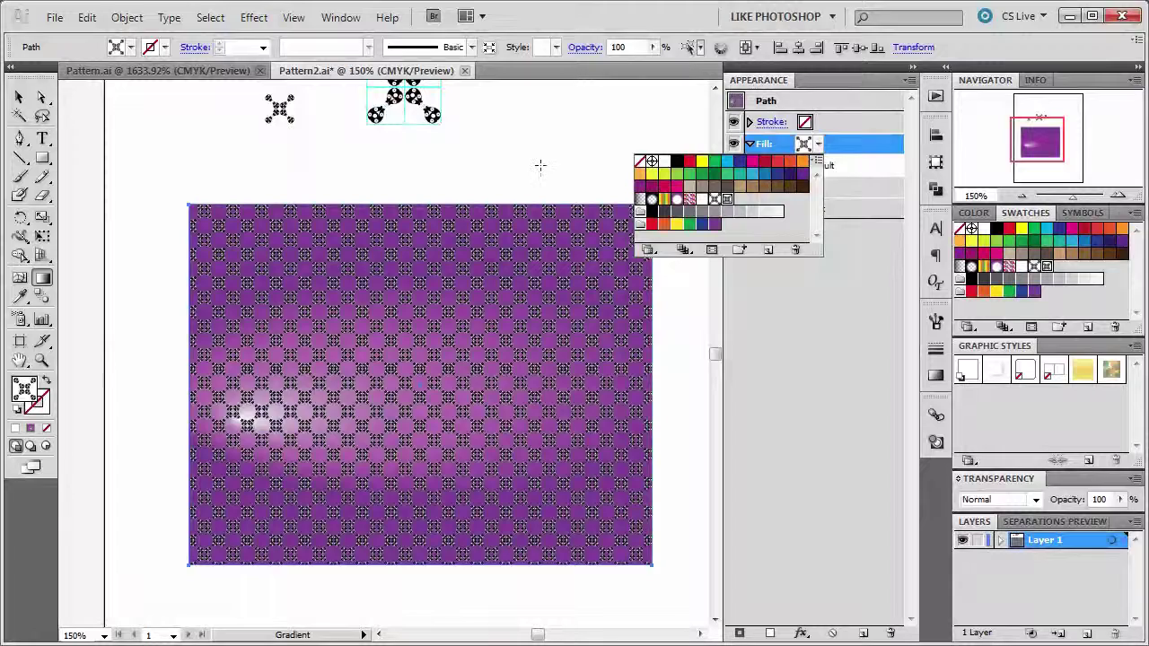
click(876, 150)
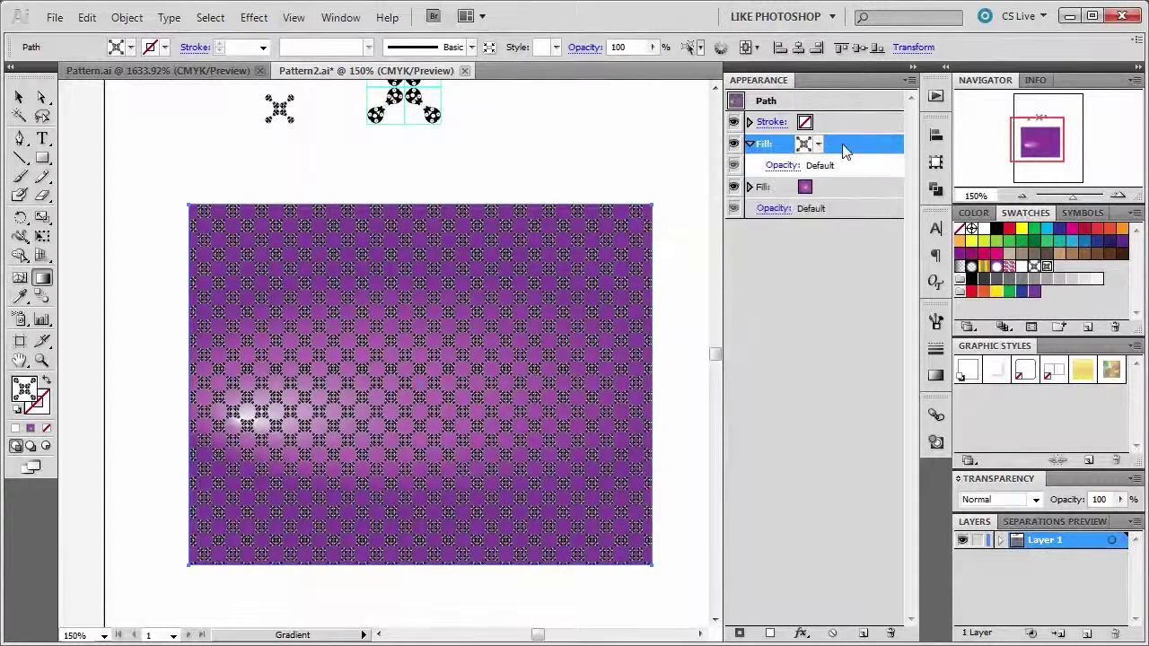
click(777, 169)
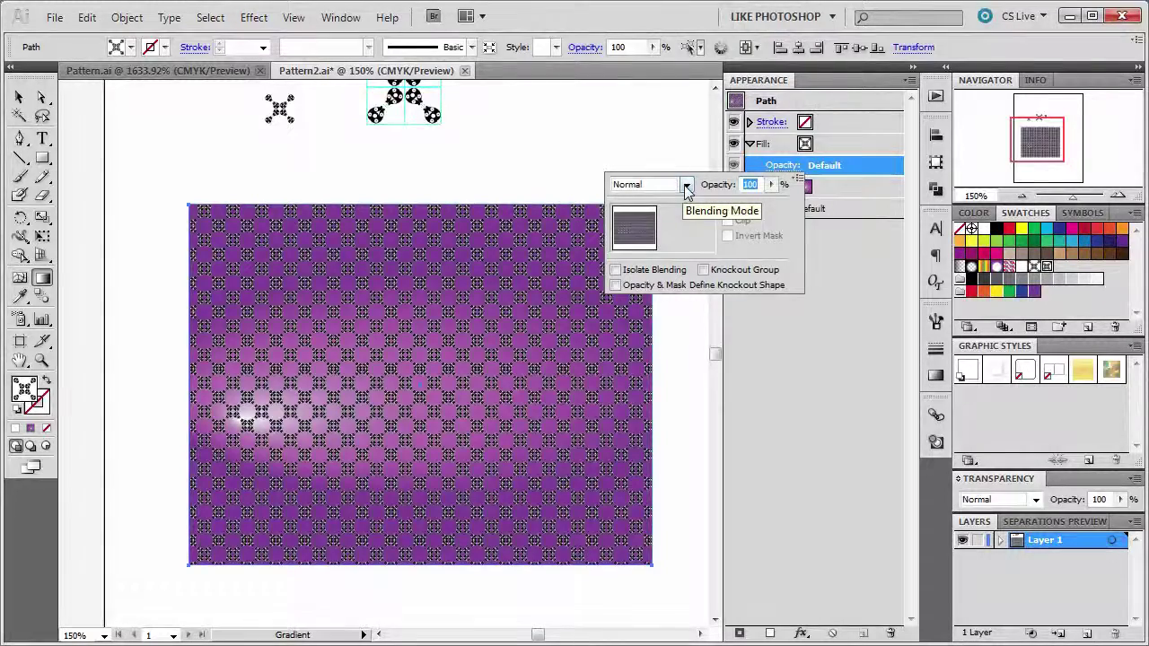
Choose Overlay as the New Pattern Swatch 5 fill's blending mode, keeping 100% opacity.
click(686, 187)
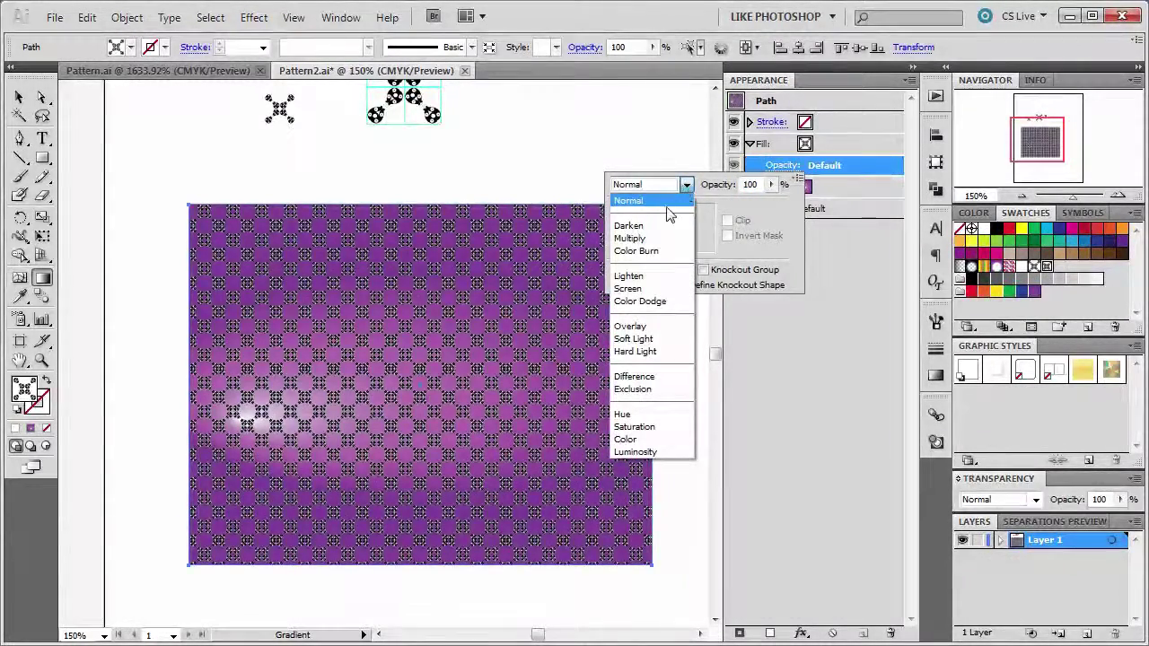
click(640, 327)
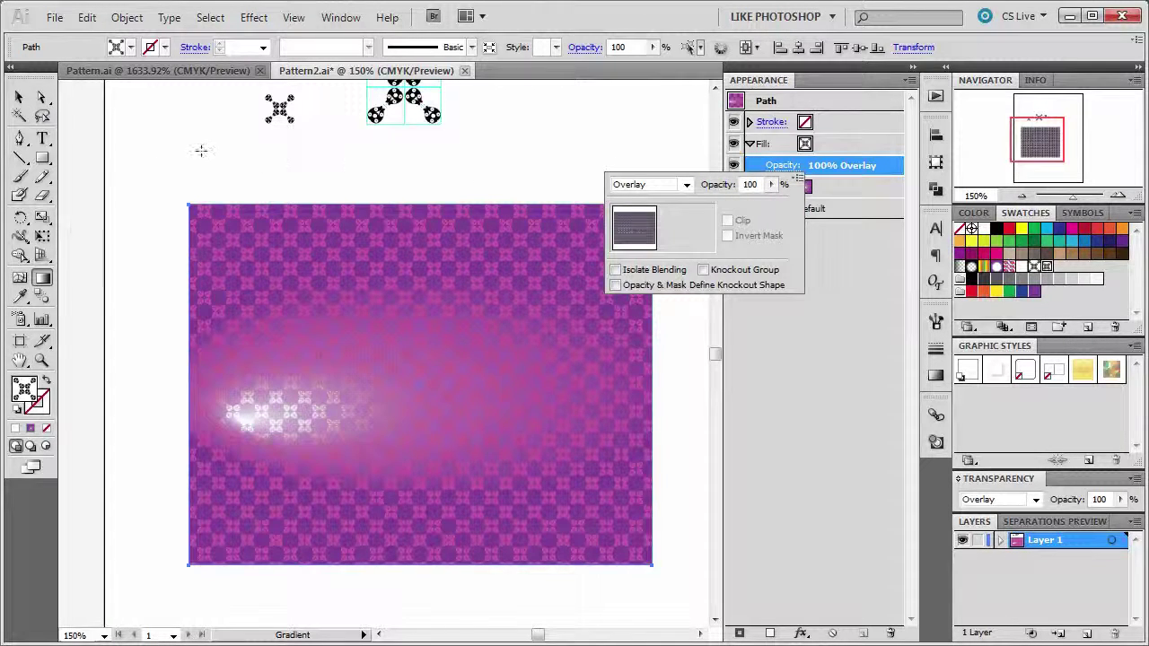
key(Escape)
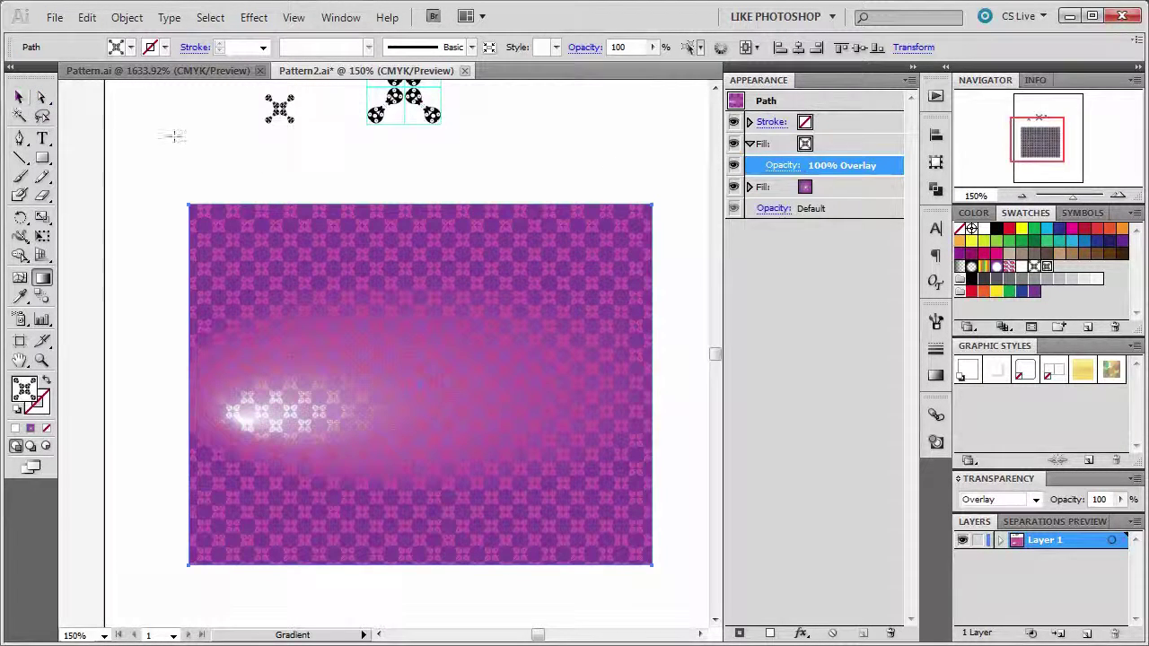
click(42, 360)
click(398, 394)
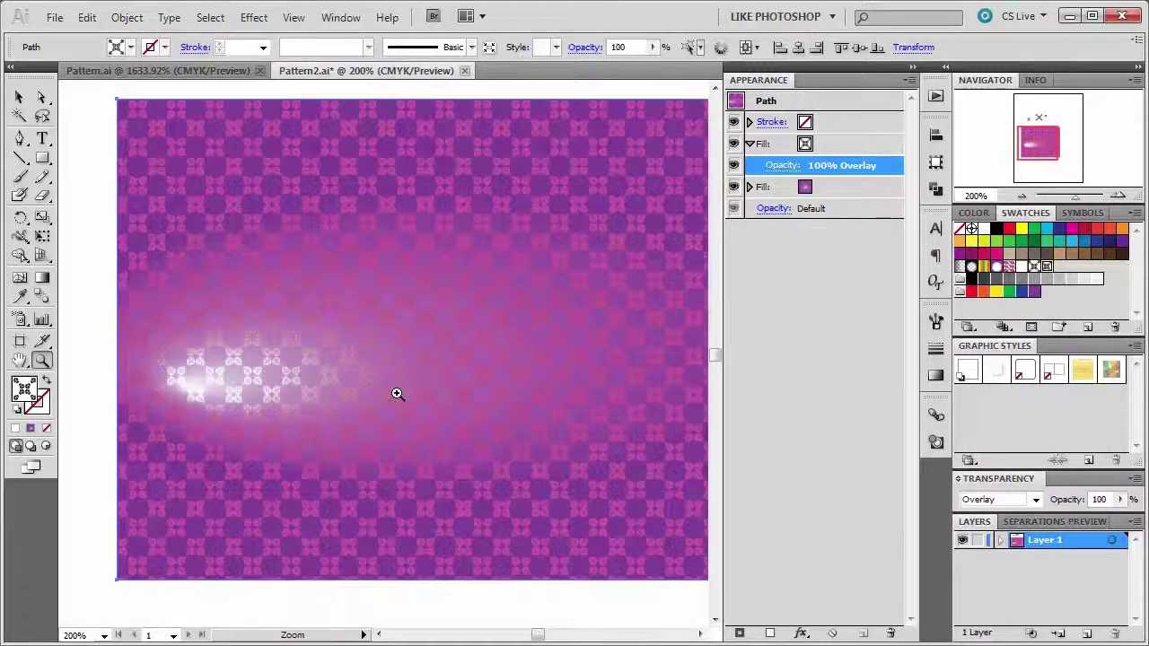
click(422, 338)
click(464, 311)
click(478, 281)
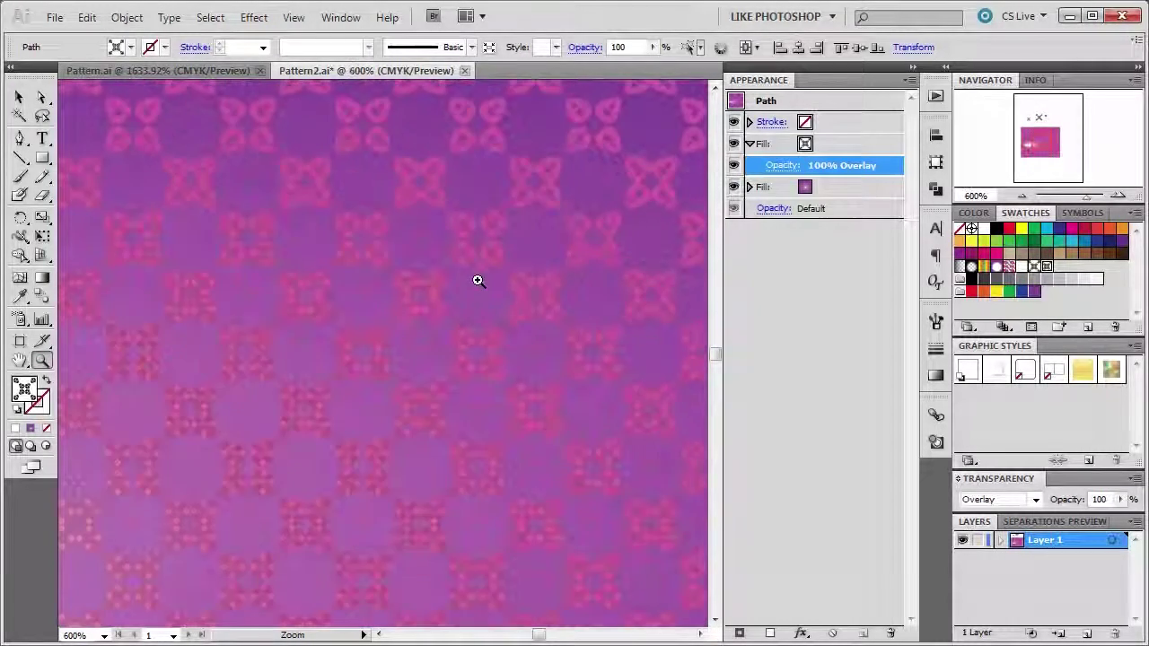
click(474, 252)
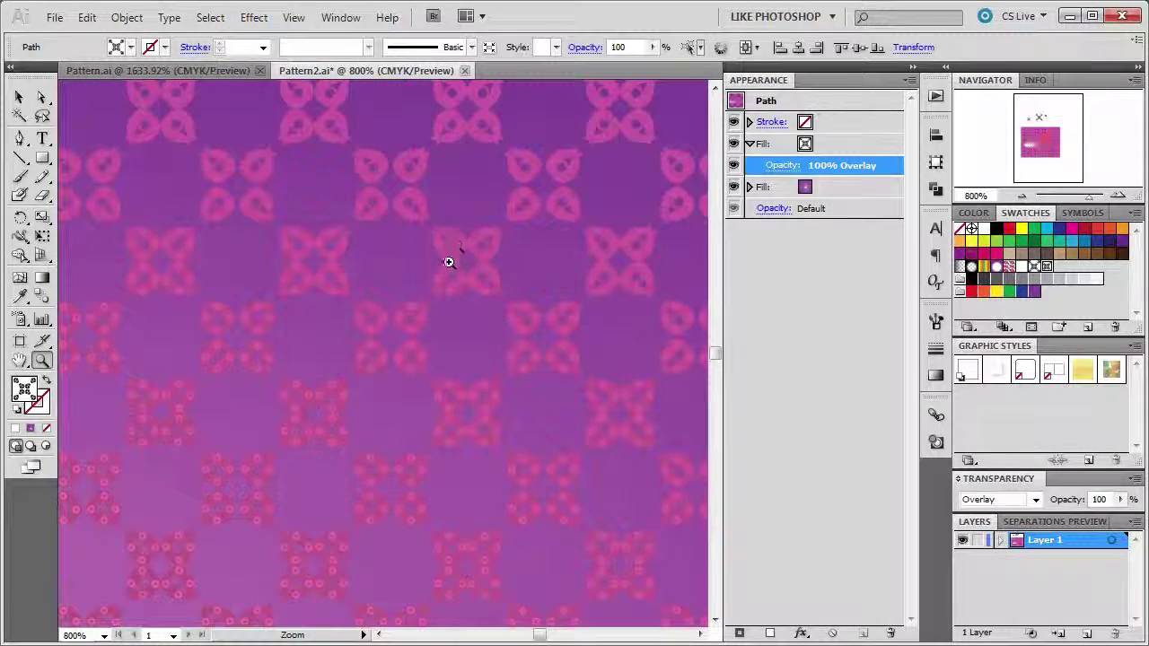
alt+click(436, 291)
alt+click(420, 346)
alt+click(409, 394)
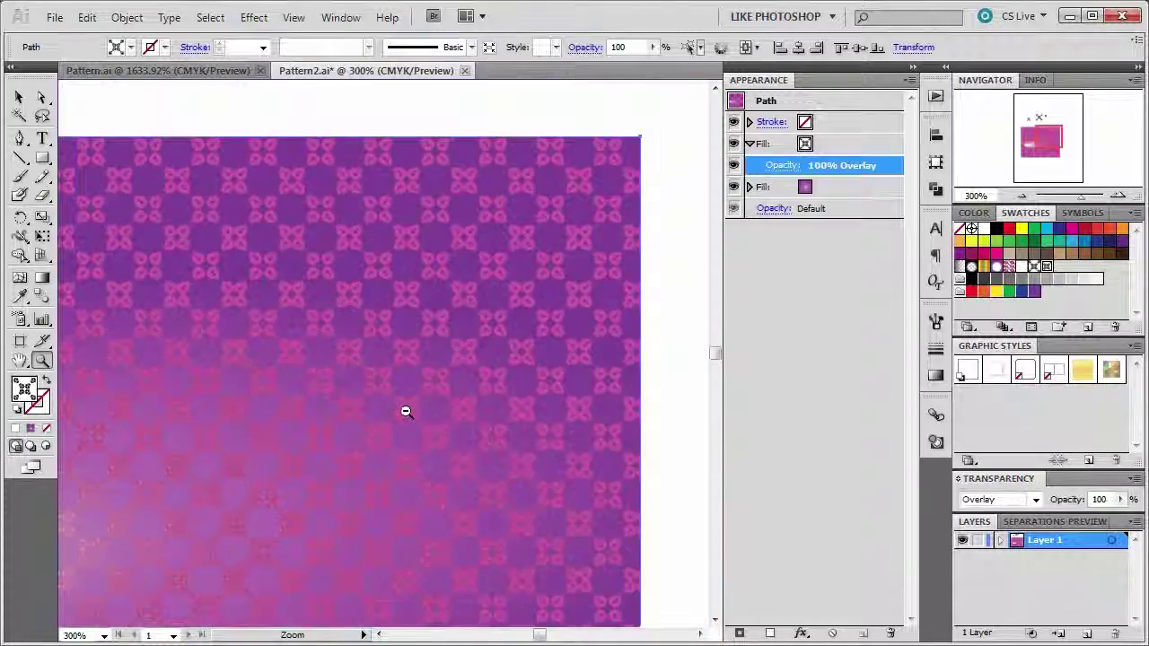
alt+click(395, 421)
alt+click(239, 453)
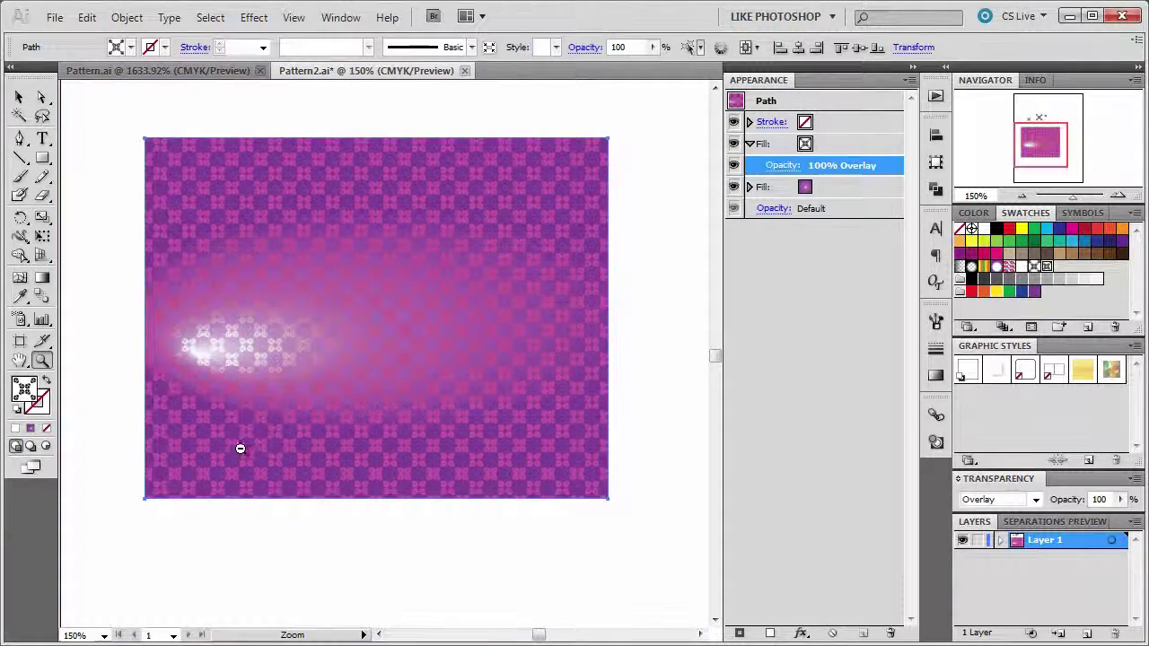
click(233, 340)
click(492, 347)
click(377, 359)
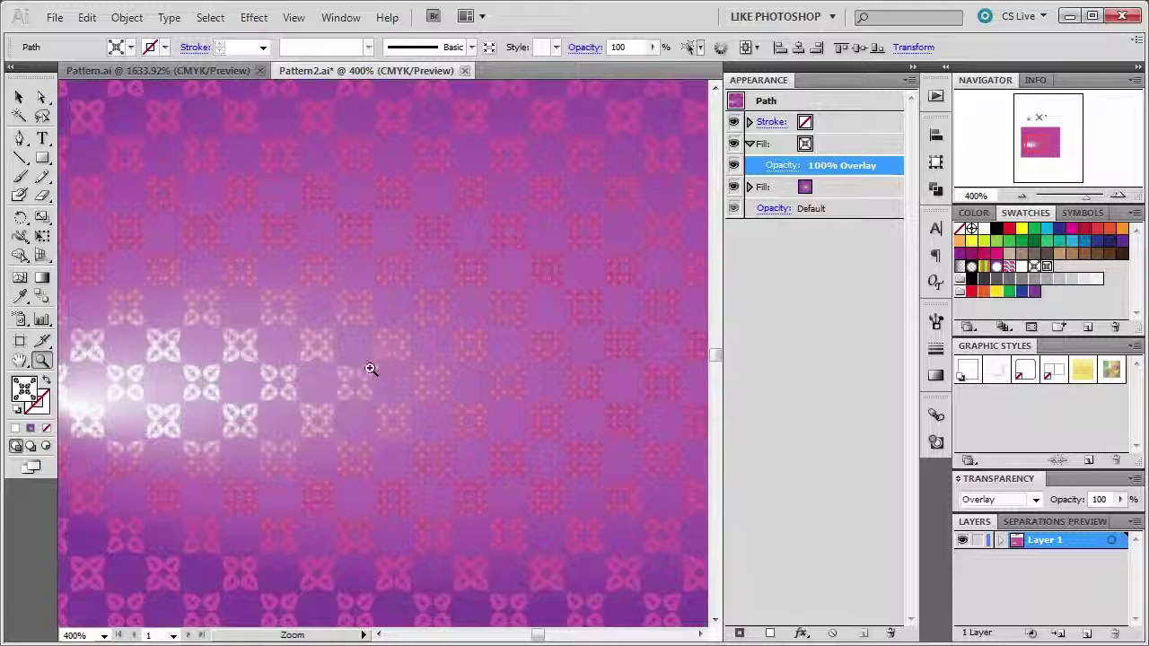
click(368, 354)
click(374, 350)
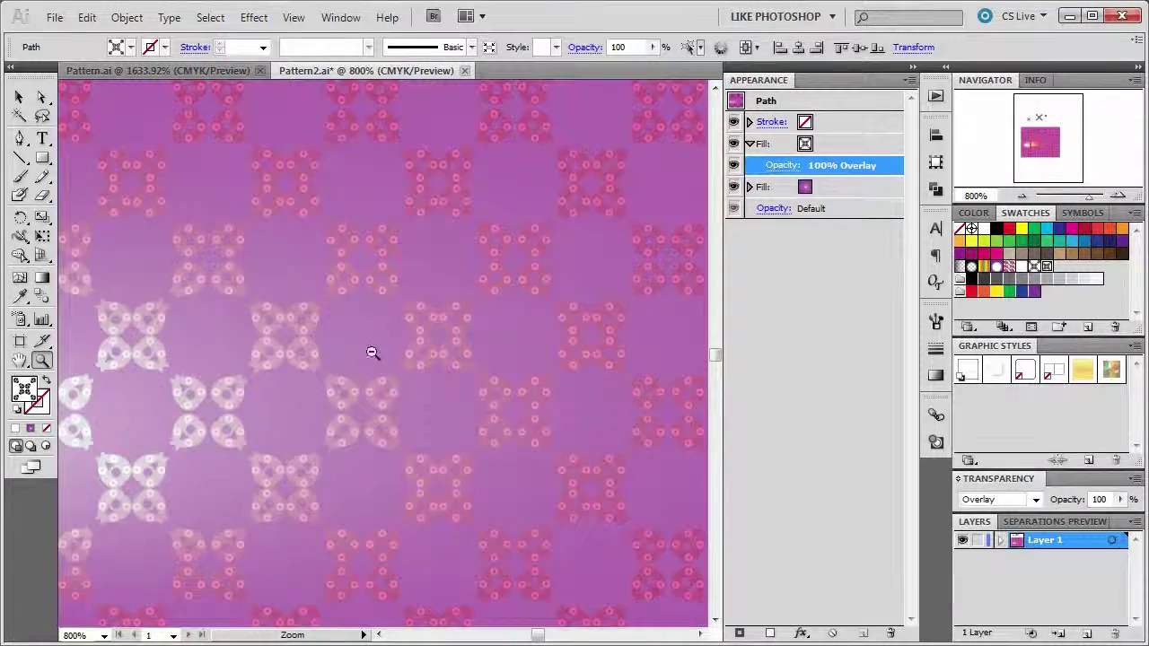
alt+click(379, 357)
alt+click(485, 378)
alt+click(494, 379)
alt+click(495, 375)
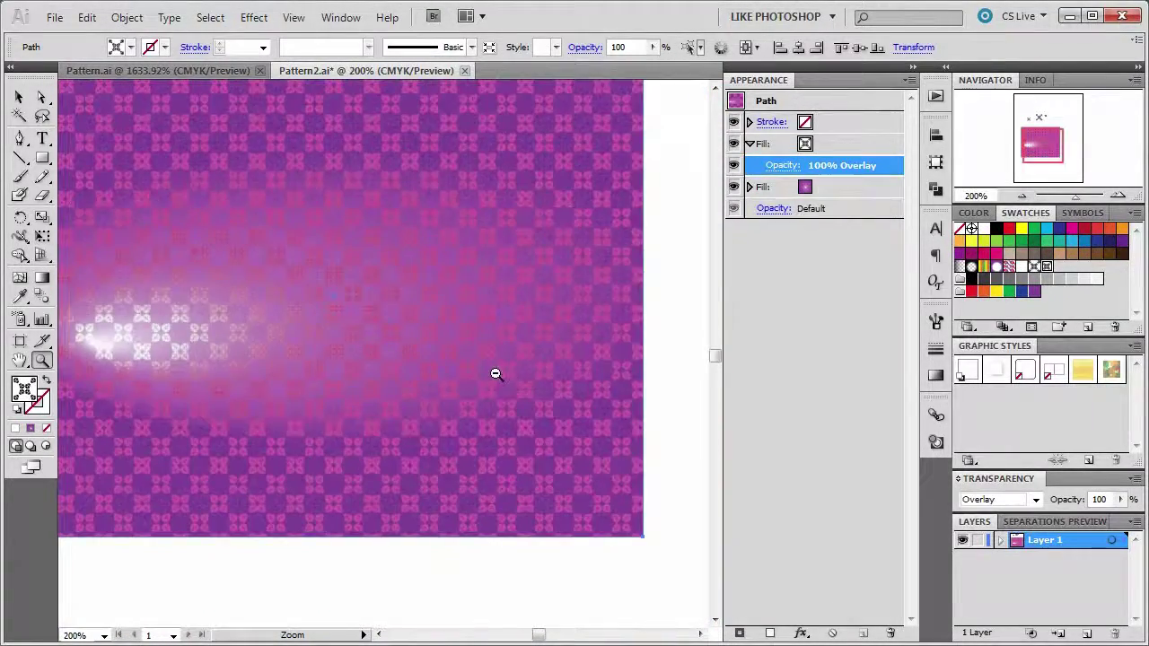
alt+click(495, 373)
alt+click(218, 291)
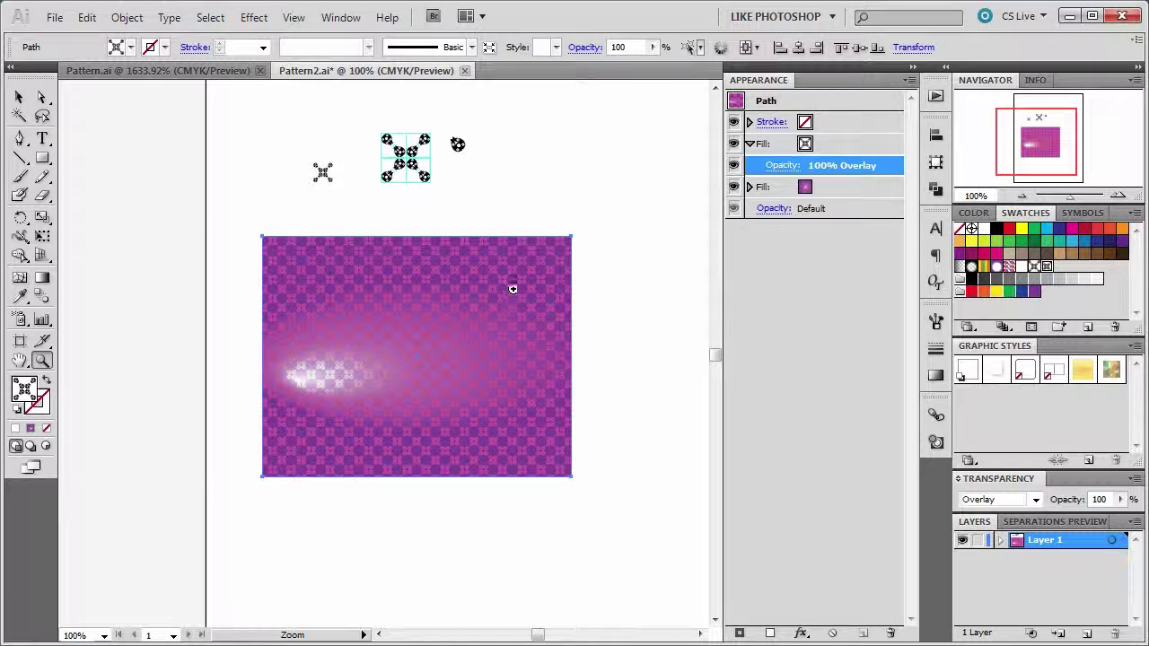
click(20, 97)
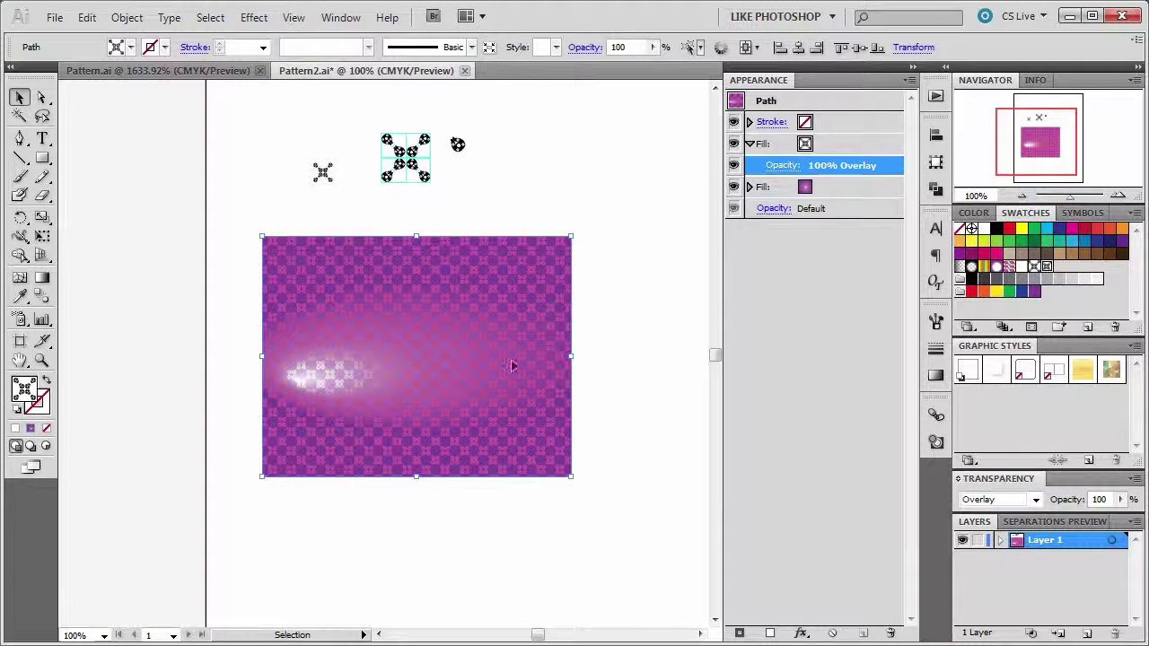
Recolour the radial gradient's 0% white stop to a pale grey.
click(806, 189)
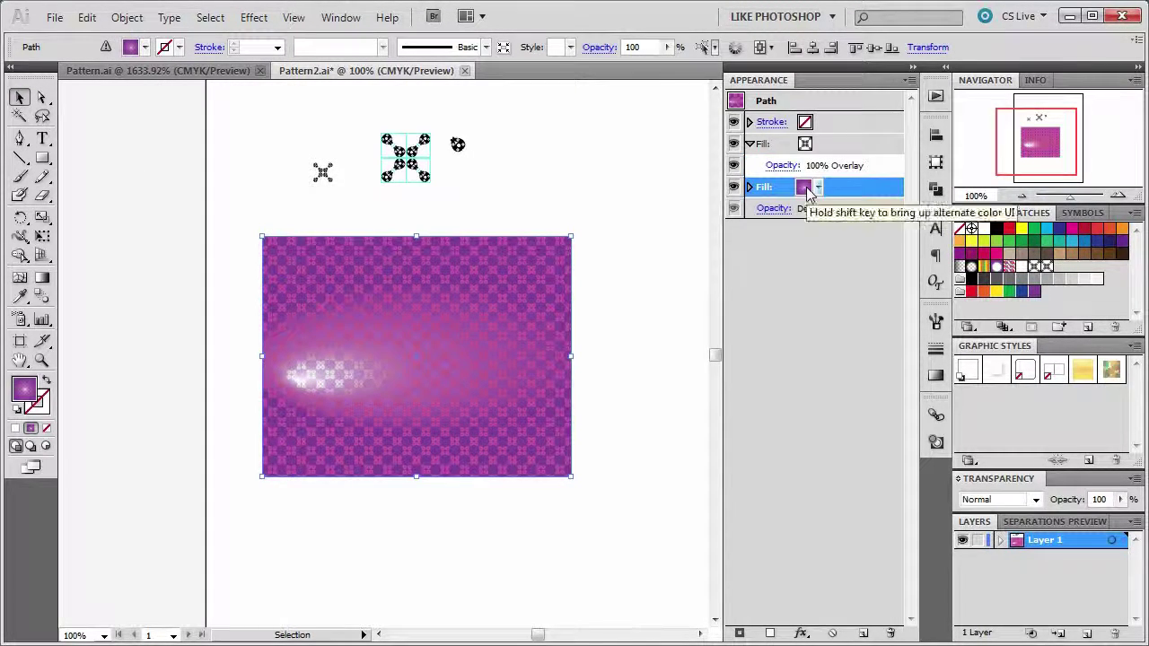
click(934, 377)
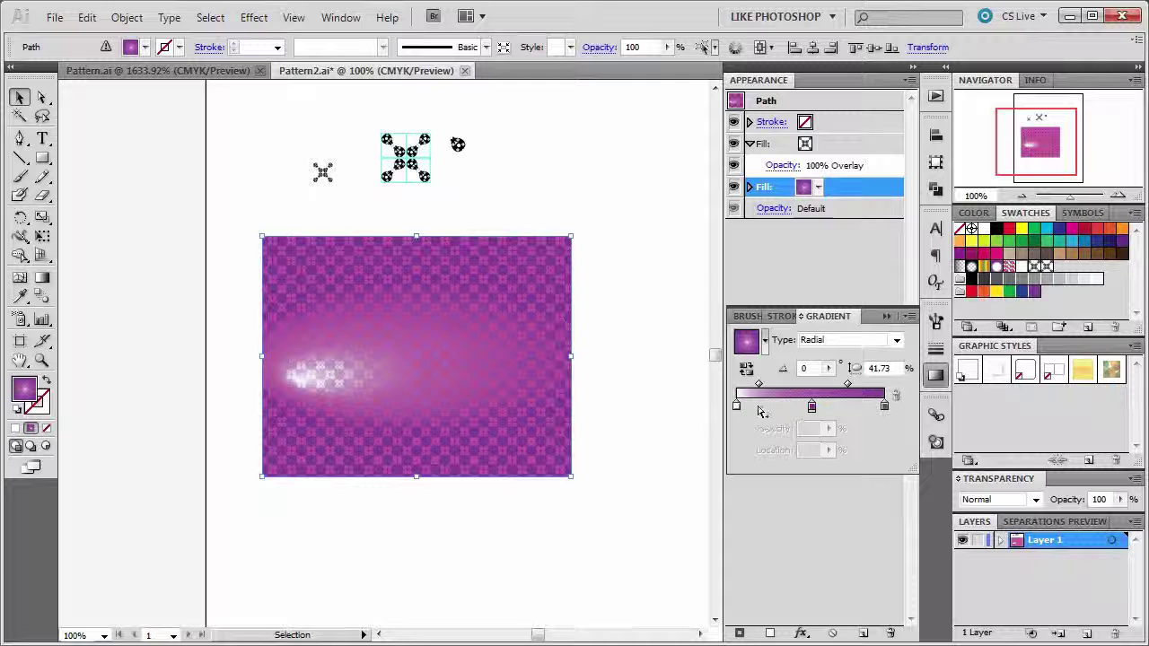
double_click(735, 406)
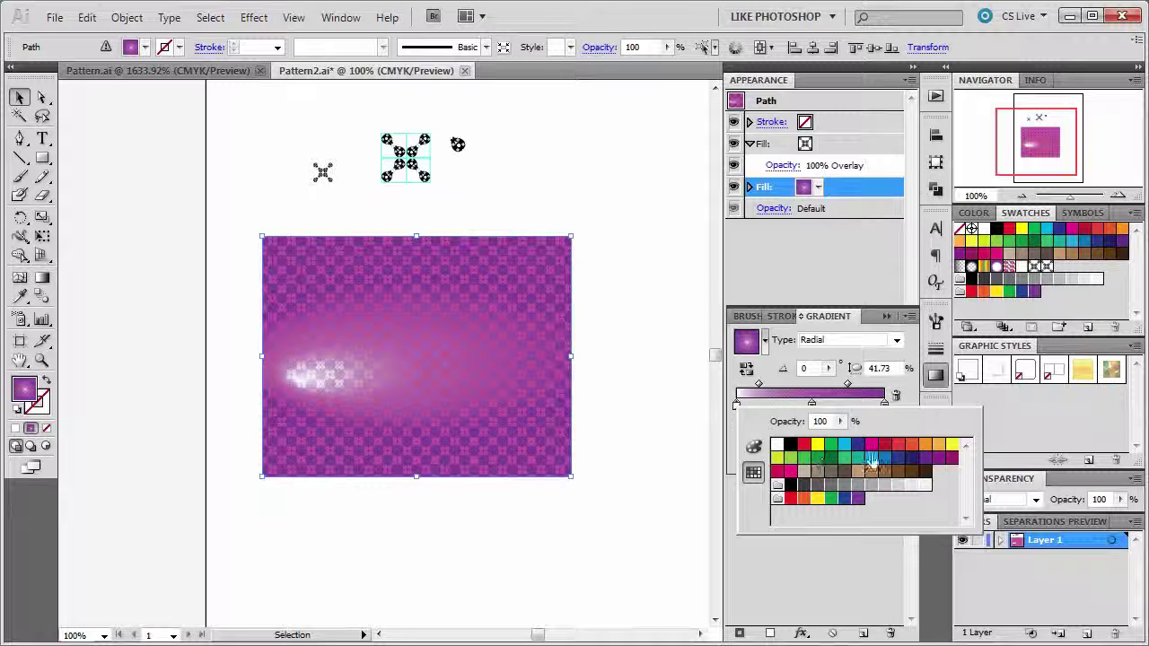
click(909, 448)
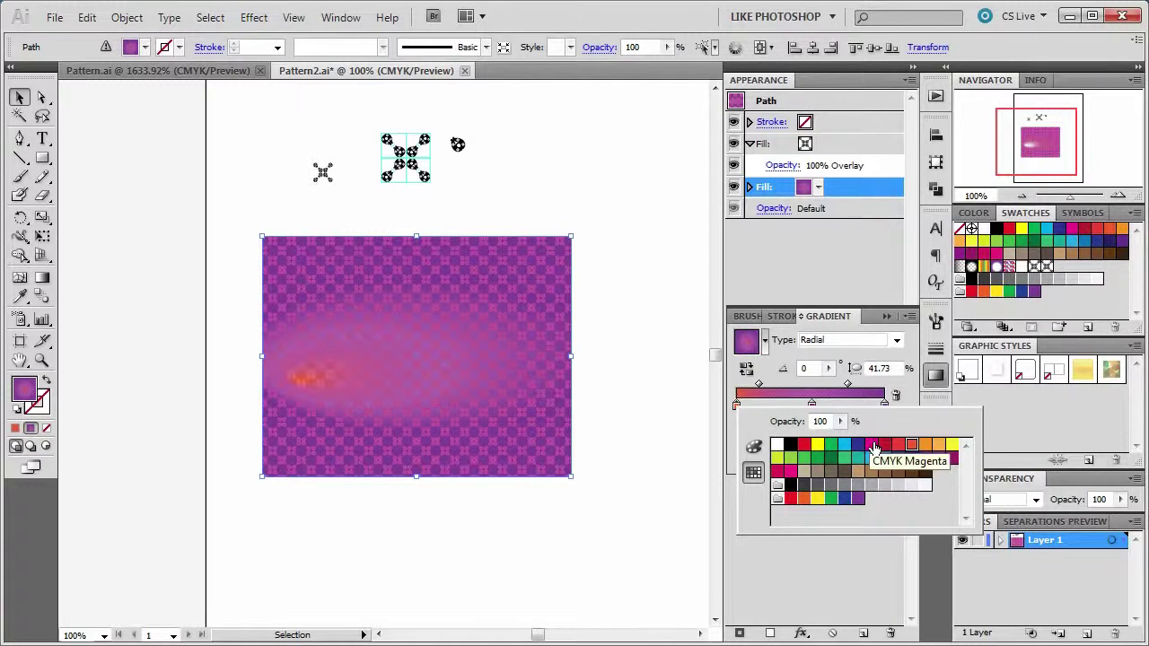
click(803, 473)
click(818, 474)
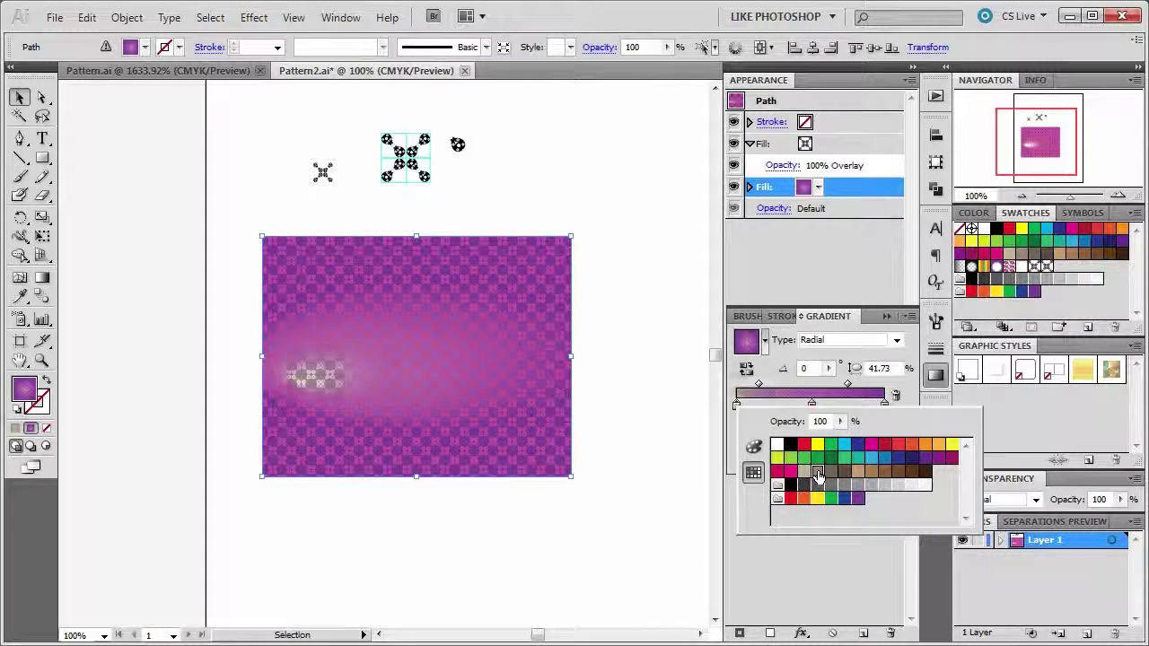
click(810, 403)
Remove the middle gradient stop, leaving two stops, and deselect the rectangle.
mouse_move(813, 410)
mouse_down()
mouse_move(812, 432)
mouse_move(810, 421)
mouse_up()
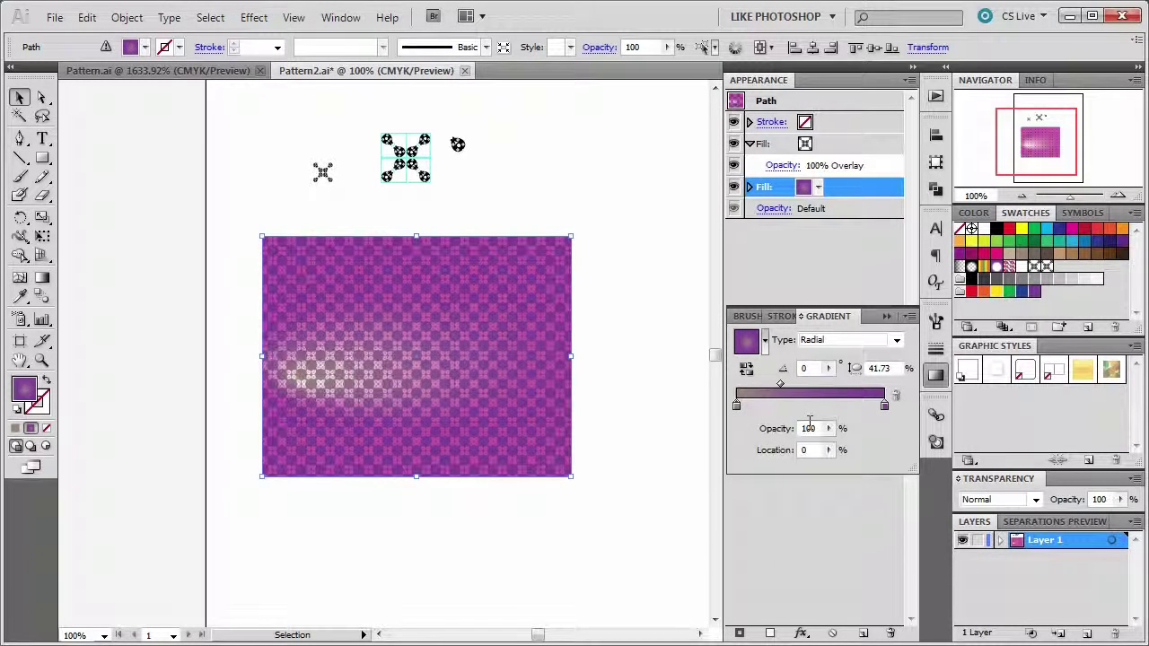
click(654, 378)
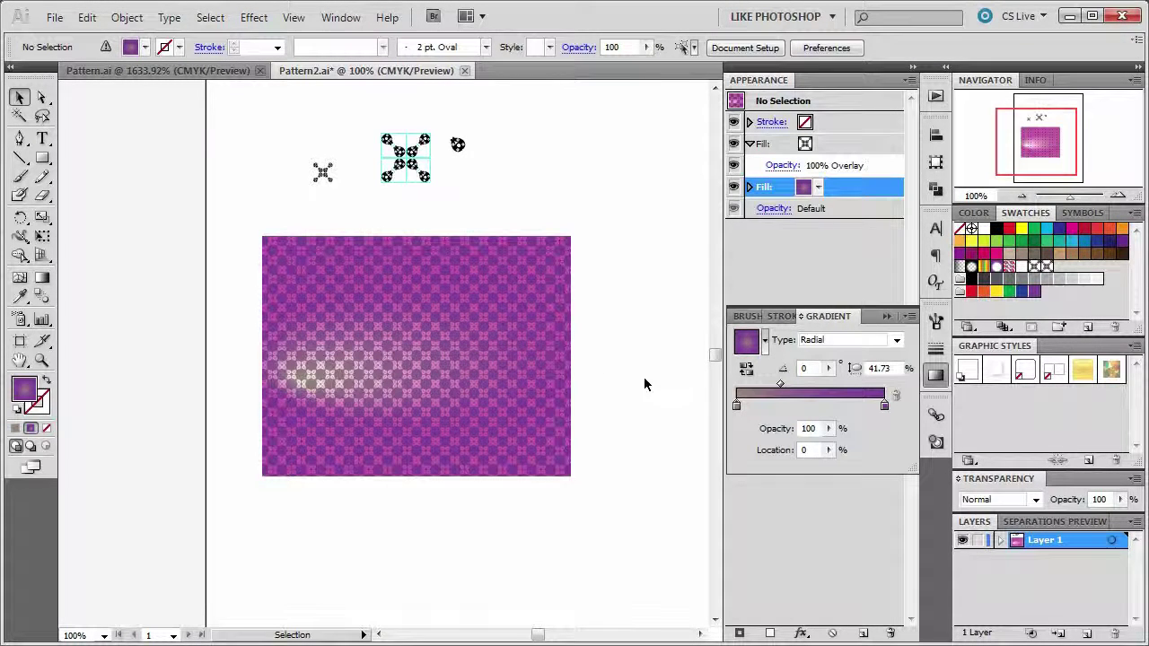
click(770, 269)
Give the rectangle a third, topmost fill with the white-to-black radial gradient swatch.
click(887, 315)
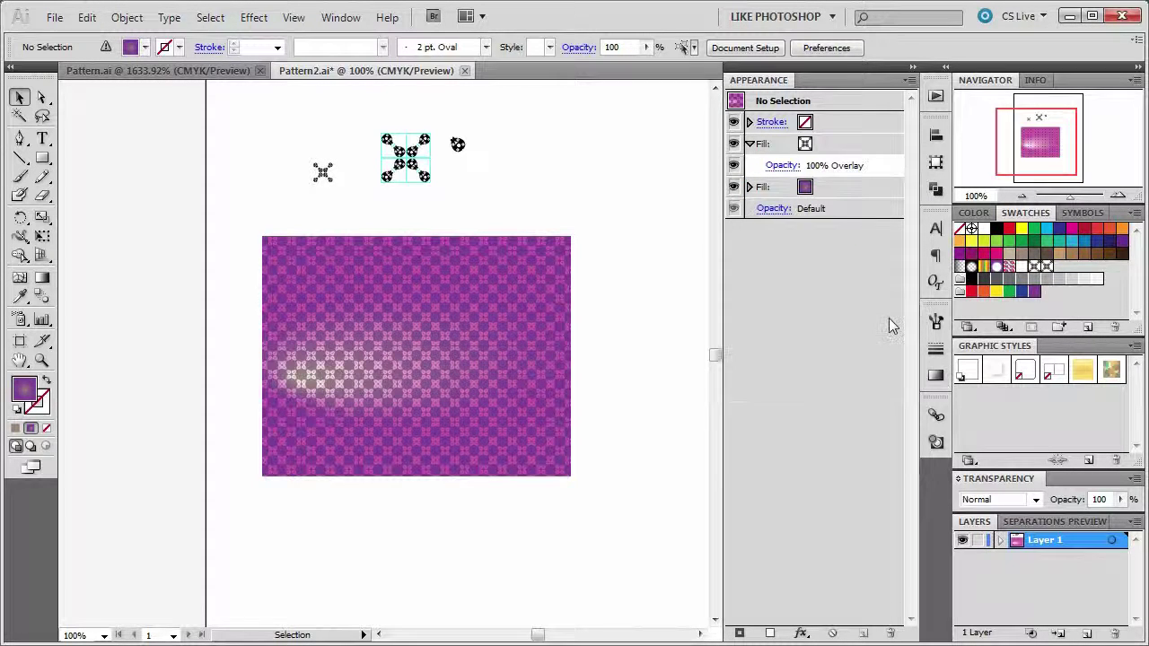
click(518, 333)
click(769, 633)
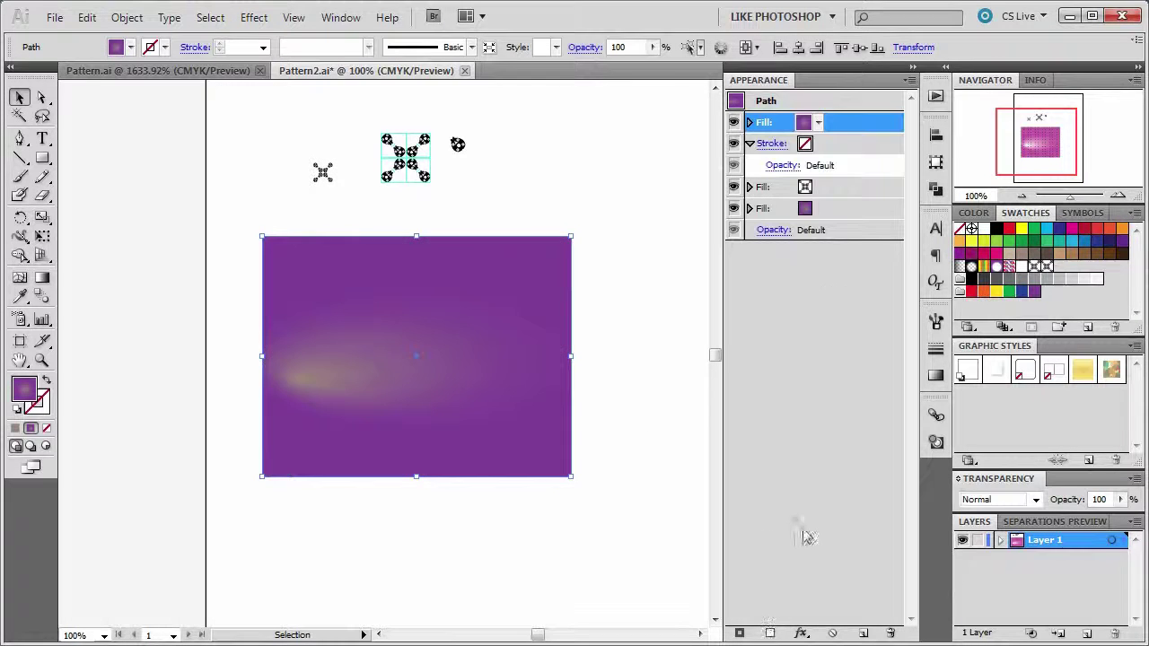
click(818, 123)
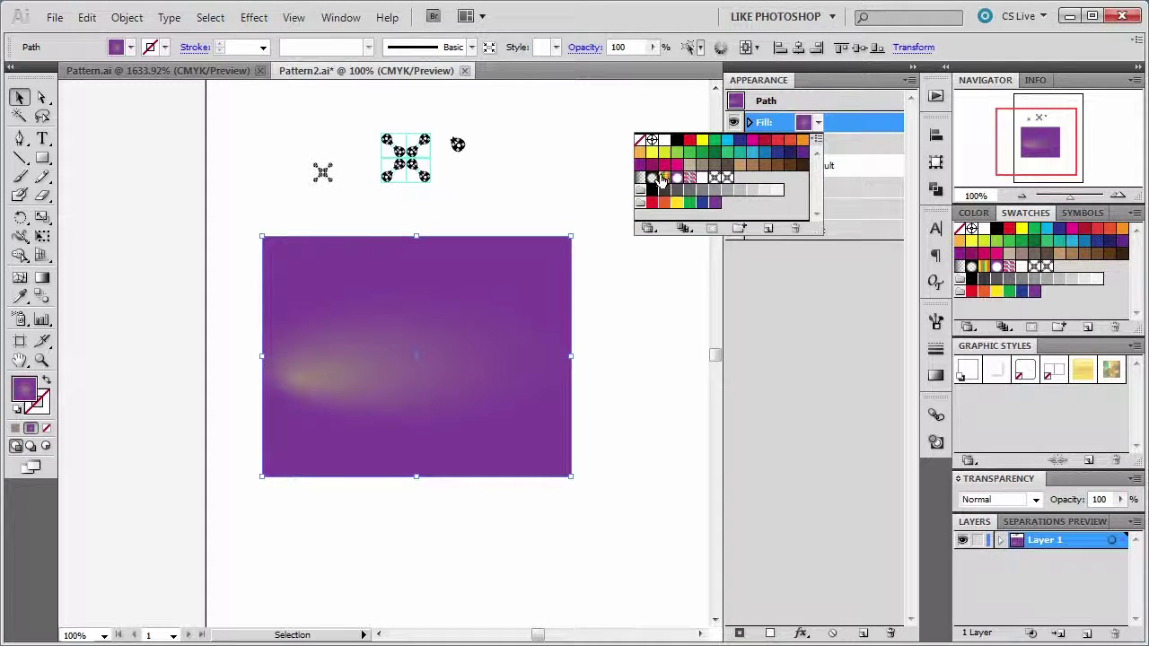
click(651, 180)
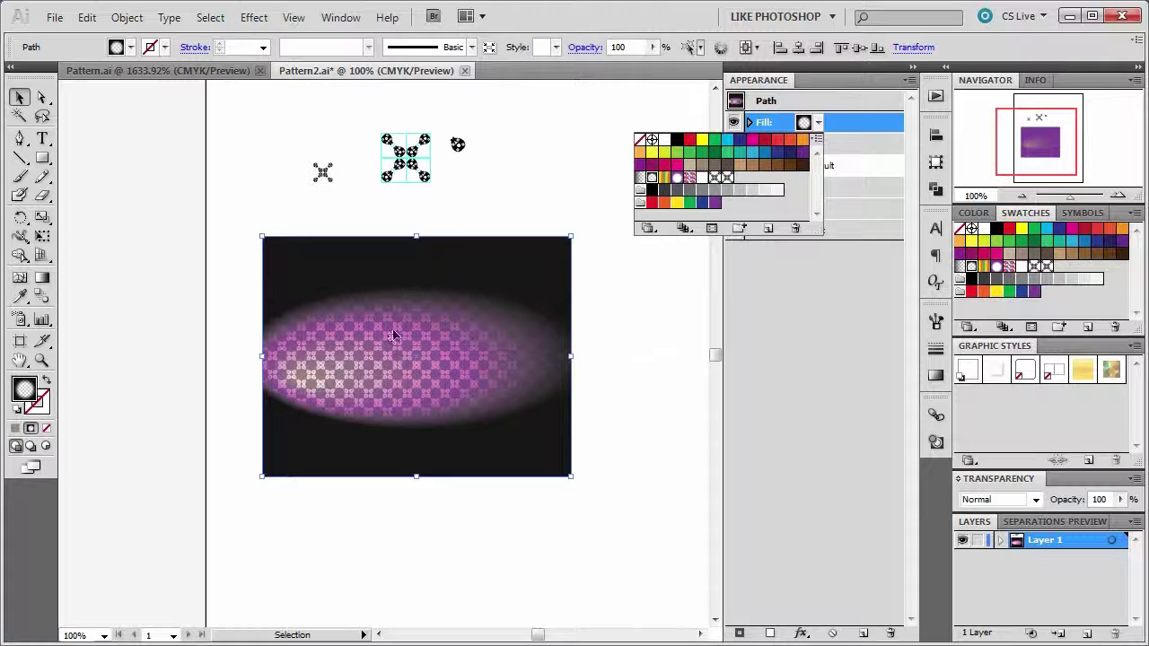
click(47, 282)
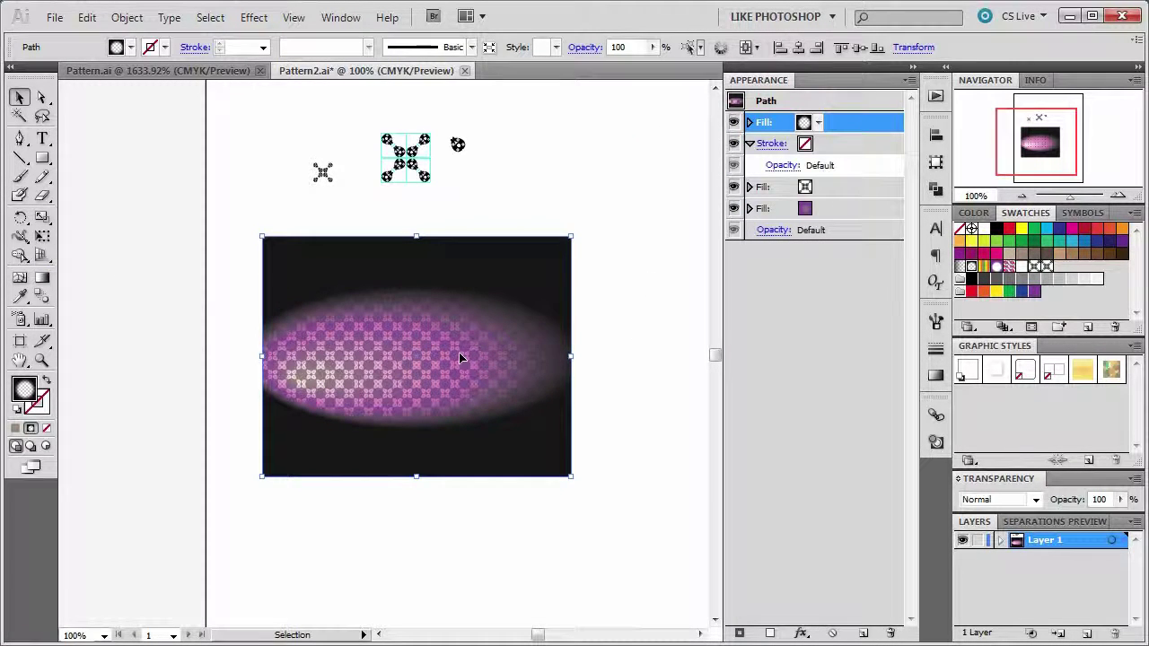
click(42, 278)
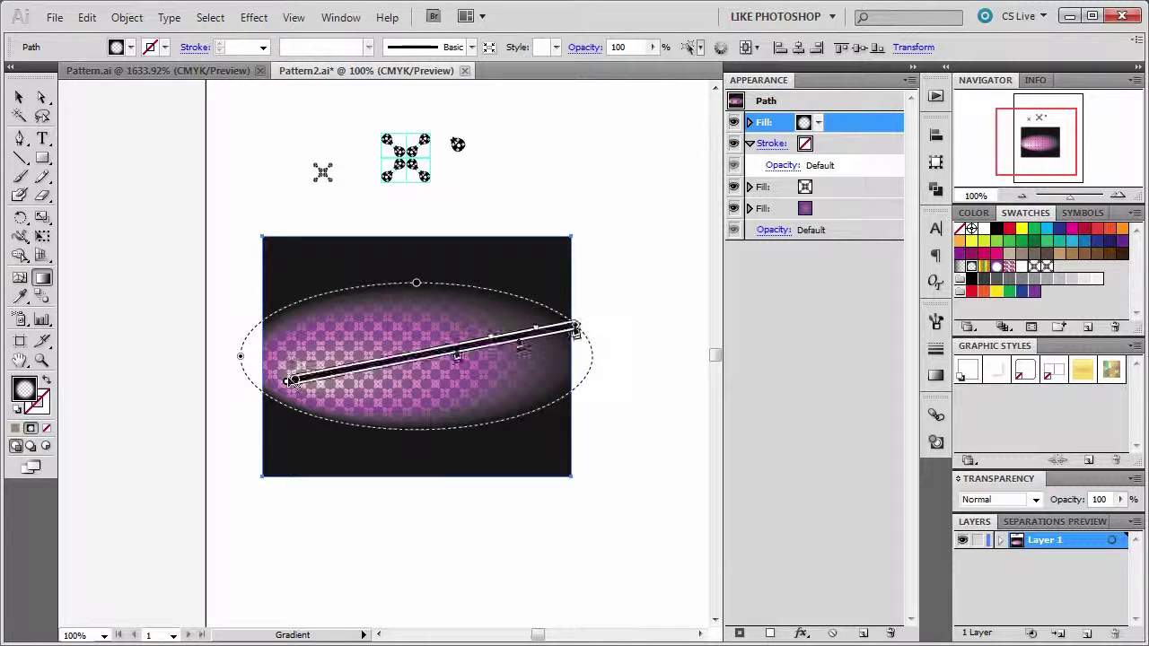
Centre the dark gradient on the rectangle, make it circular, and enlarge it past the edges.
drag(287, 380, 408, 351)
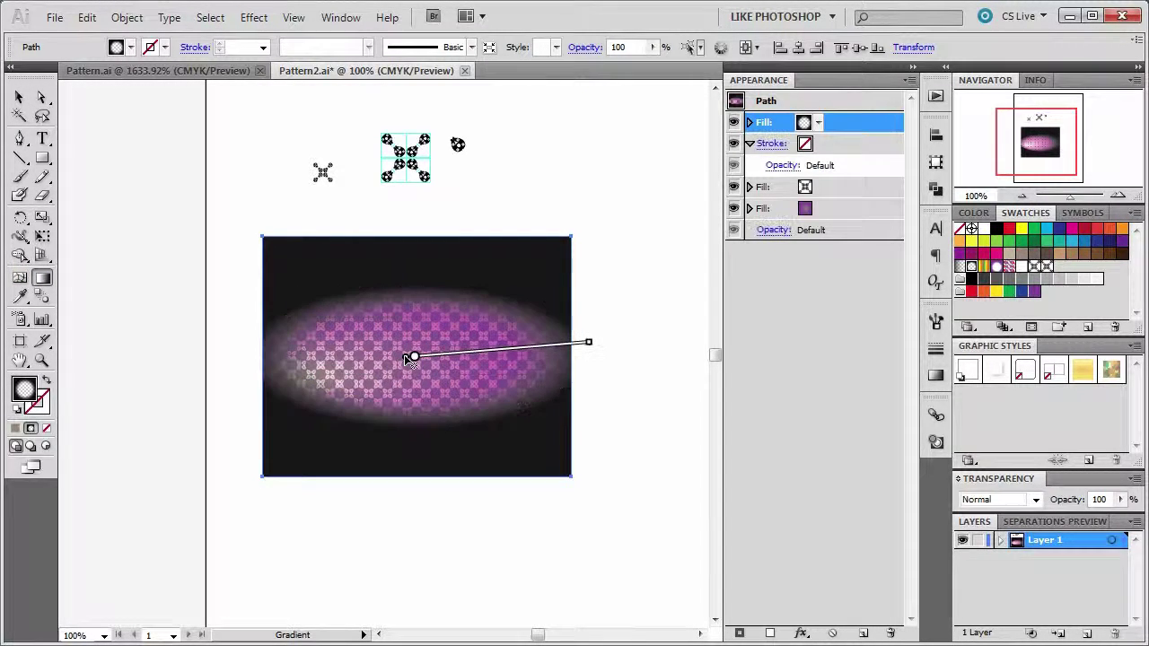
drag(416, 282, 431, 180)
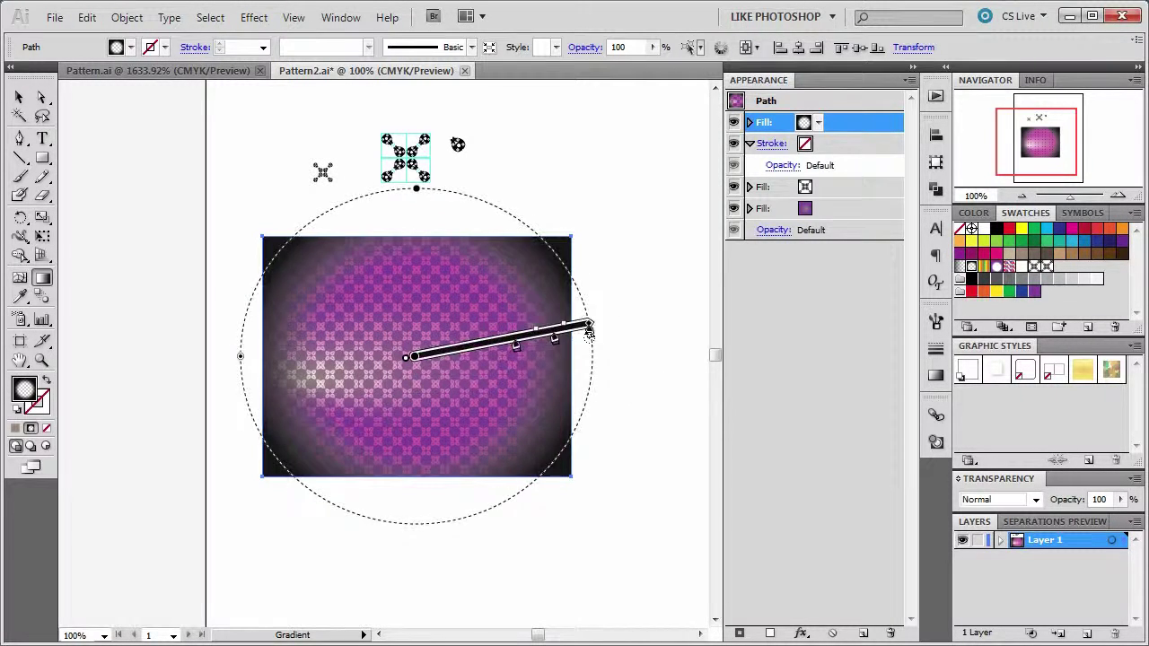
drag(243, 359, 186, 360)
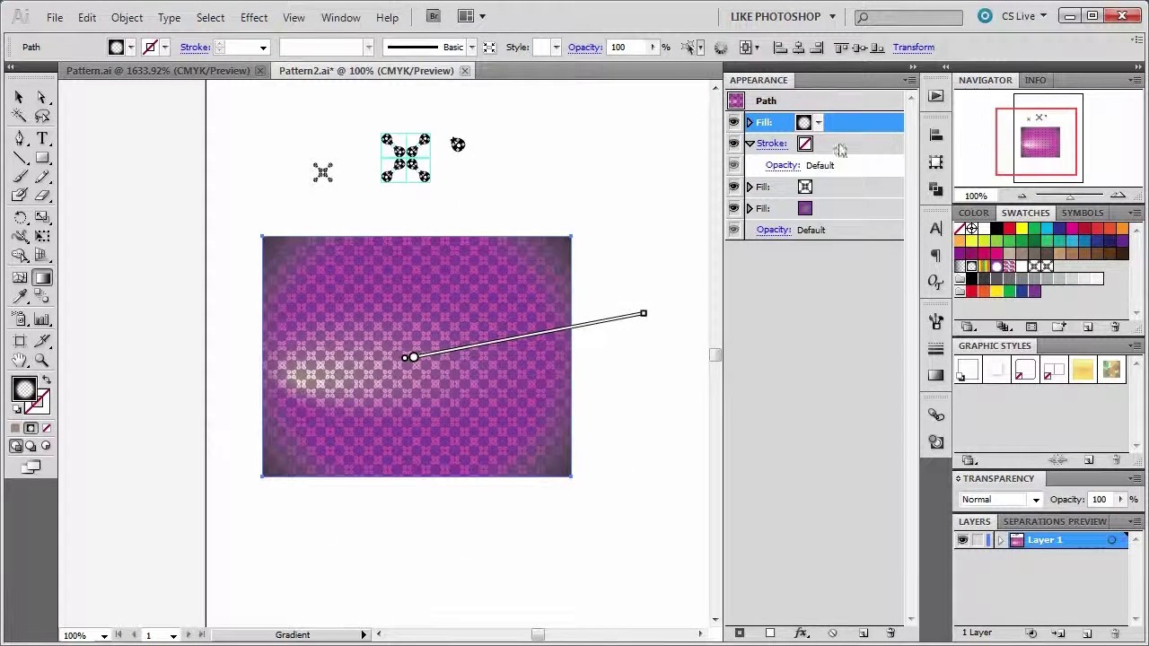
Set the top radial gradient fill's blend mode to Multiply at 100% opacity.
click(749, 122)
click(781, 144)
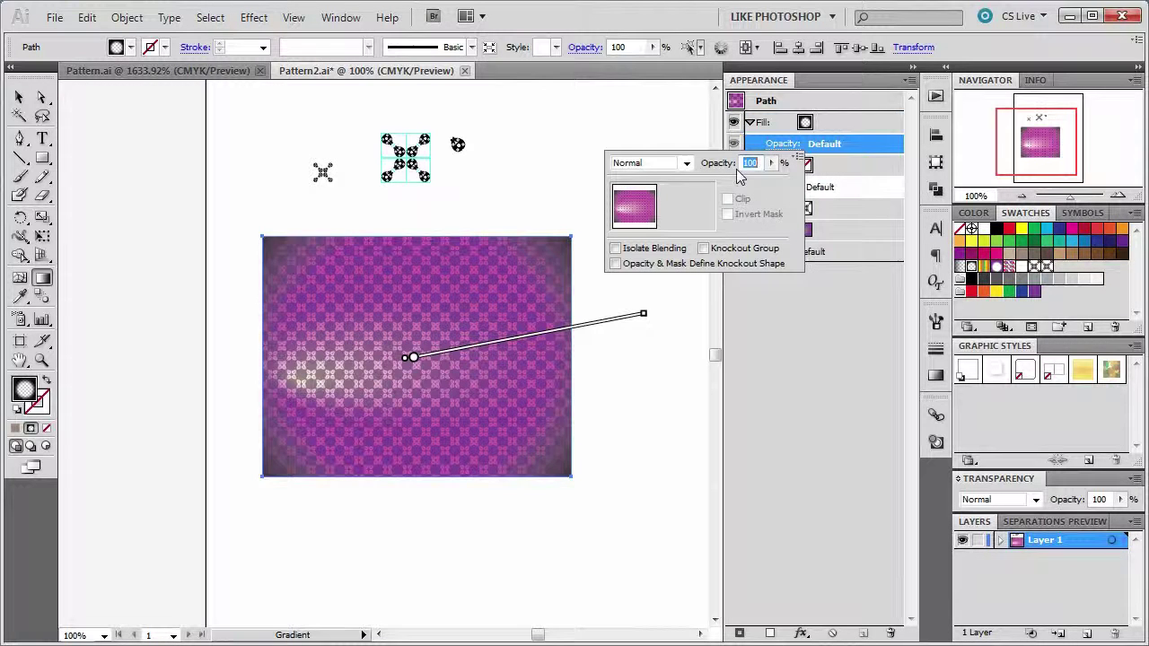
click(669, 164)
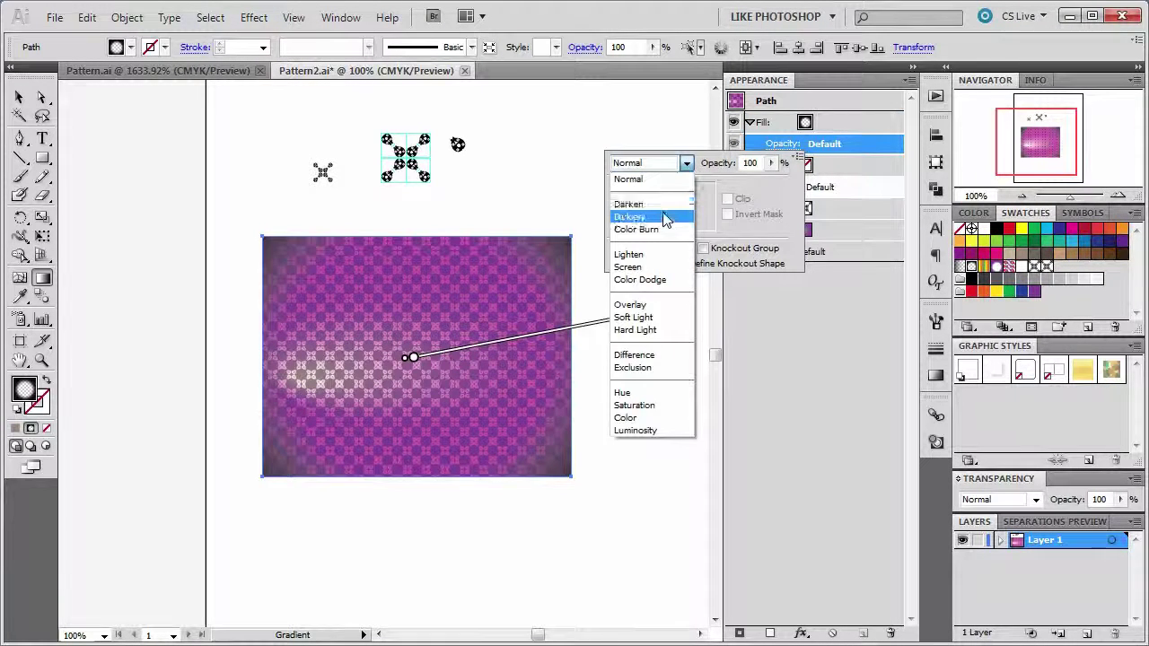
click(665, 218)
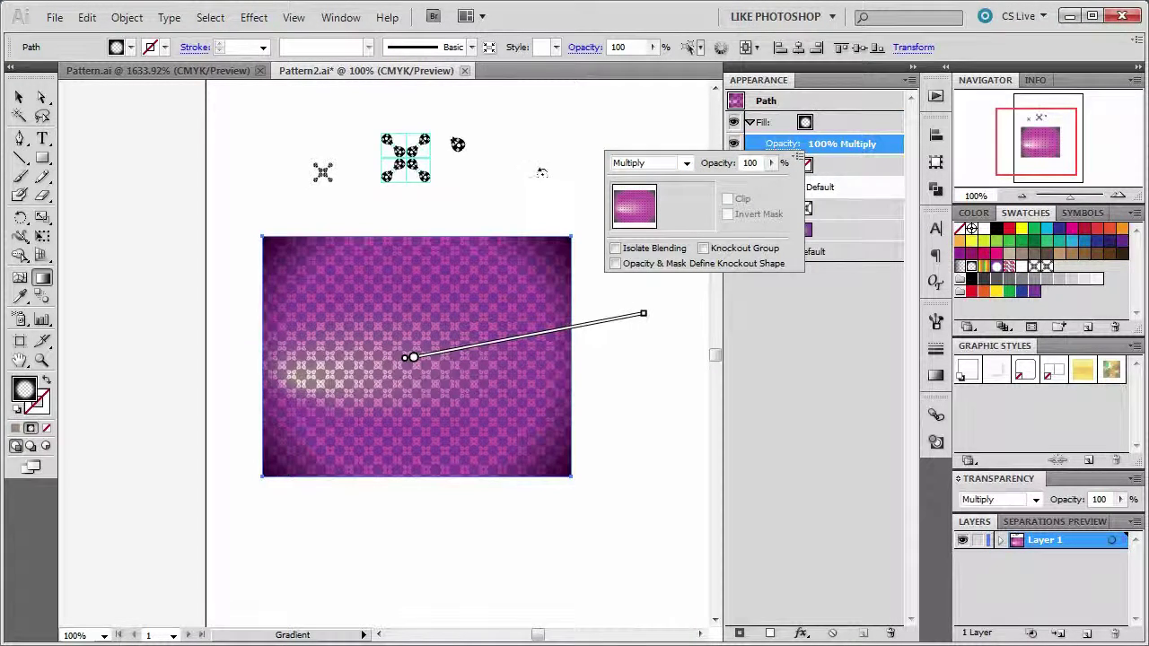
click(643, 314)
Shrink the Multiply radial gradient's radius and try an extra colour stop, keeping the original brightness.
drag(646, 320, 637, 317)
click(539, 347)
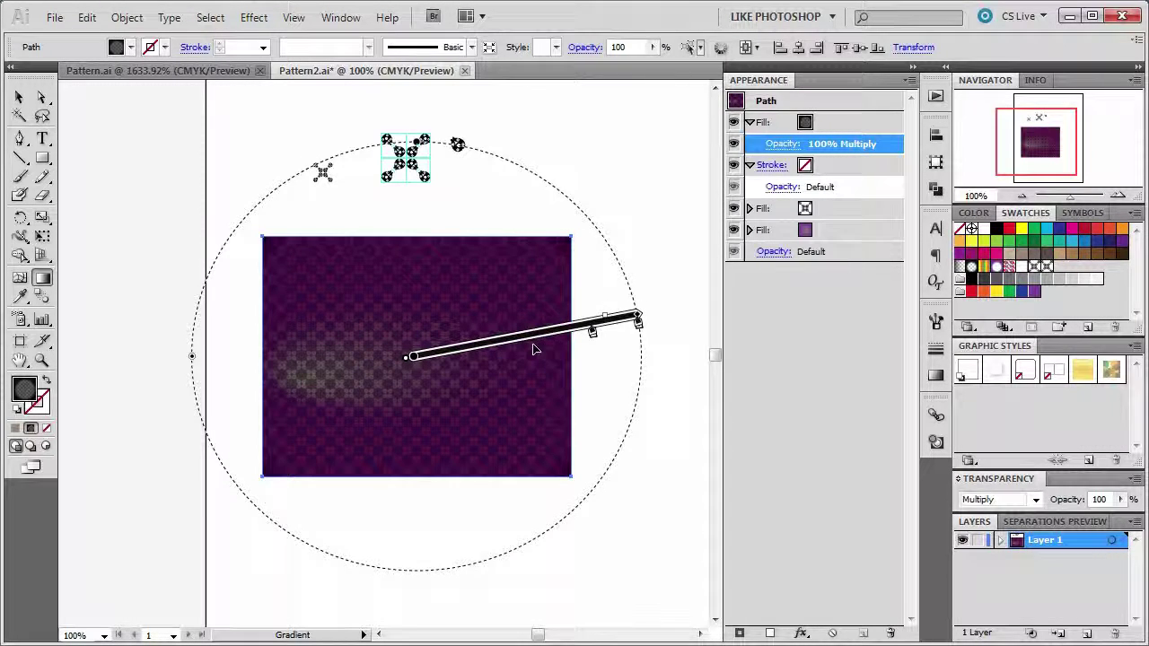
click(536, 348)
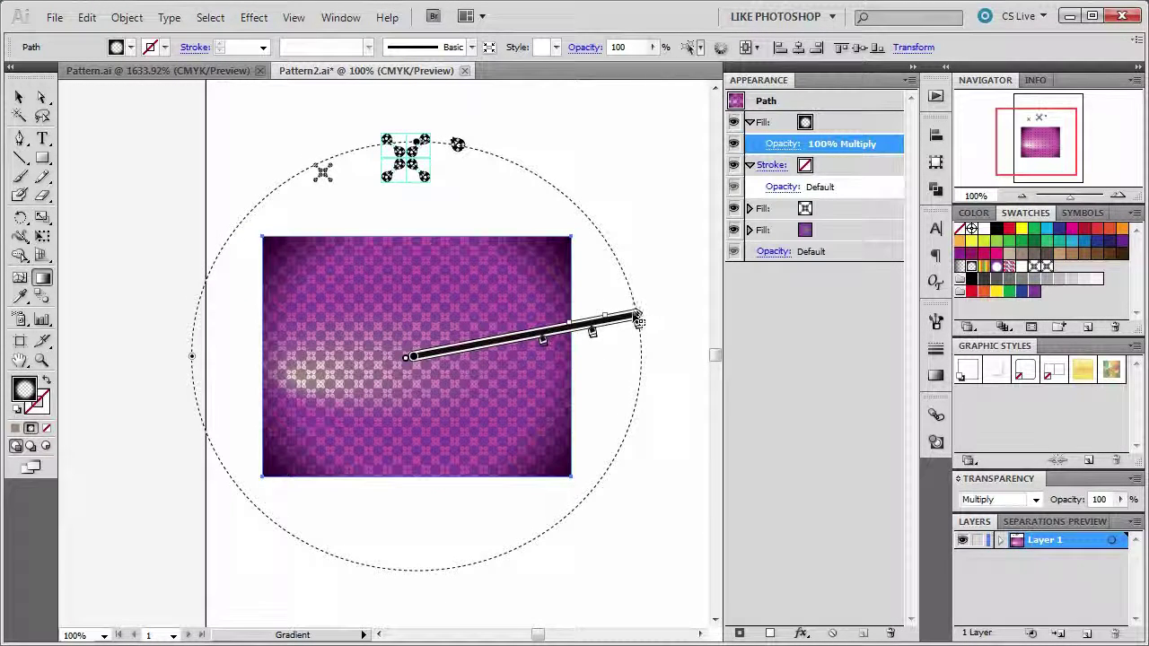
mouse_move(639, 324)
mouse_down()
mouse_move(646, 315)
mouse_move(636, 325)
mouse_up()
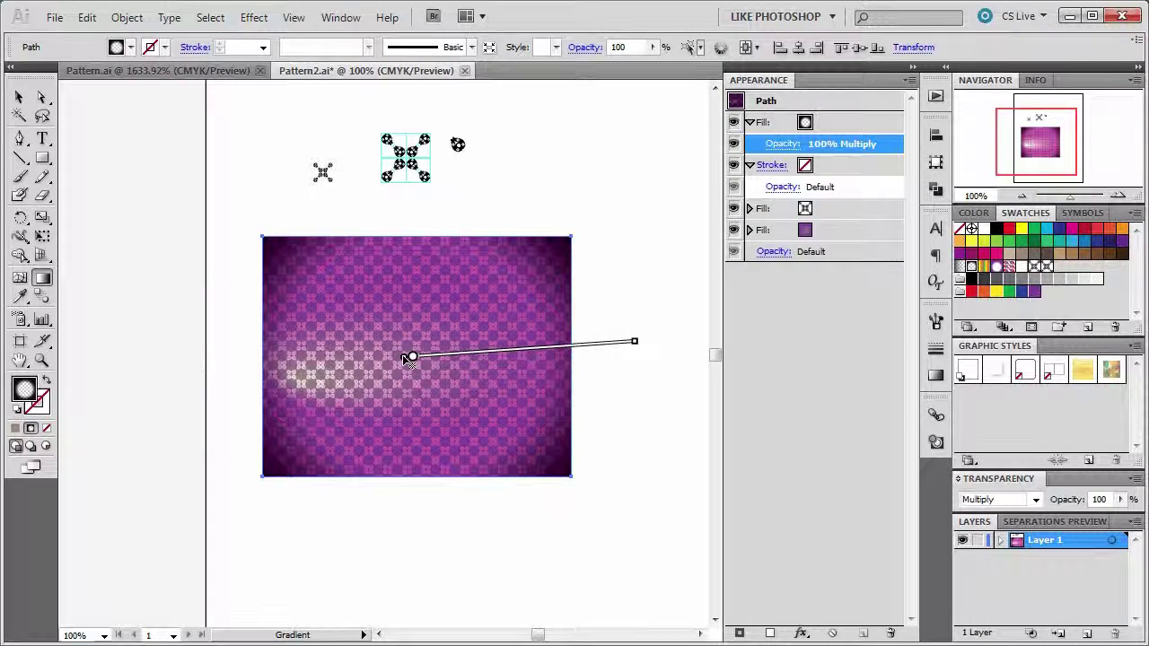
Slide a gradient stop to darken the rectangle's edges, then deselect to preview the vignette.
mouse_move(429, 359)
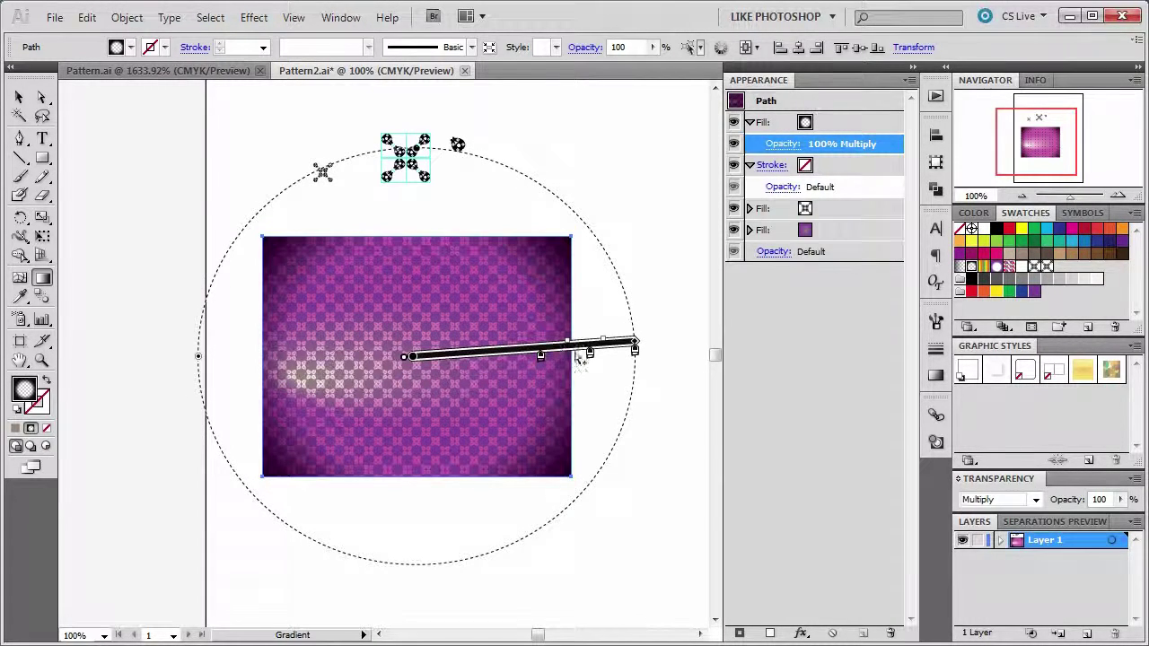
drag(540, 362, 482, 367)
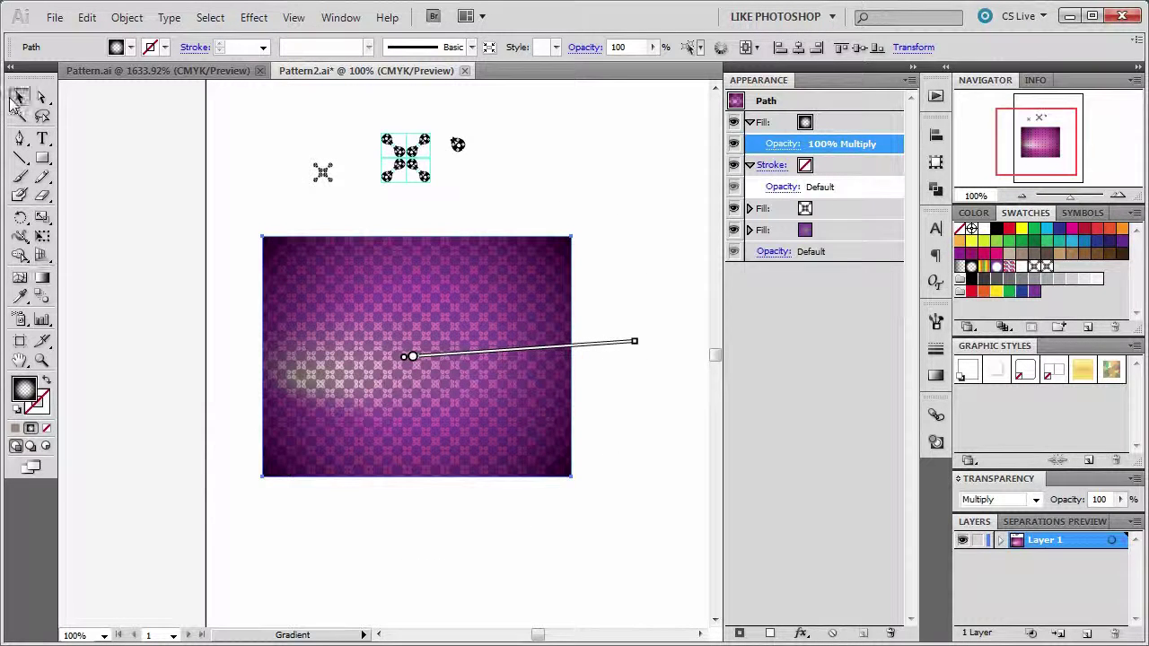
click(19, 97)
click(185, 149)
click(42, 360)
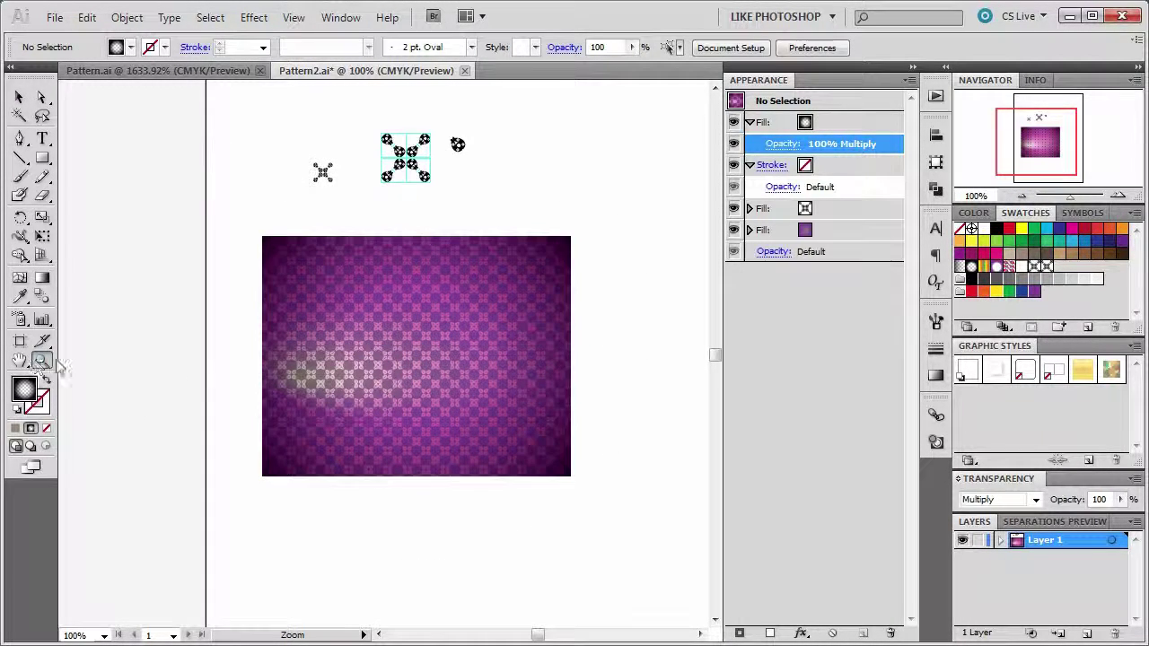
click(445, 384)
click(382, 357)
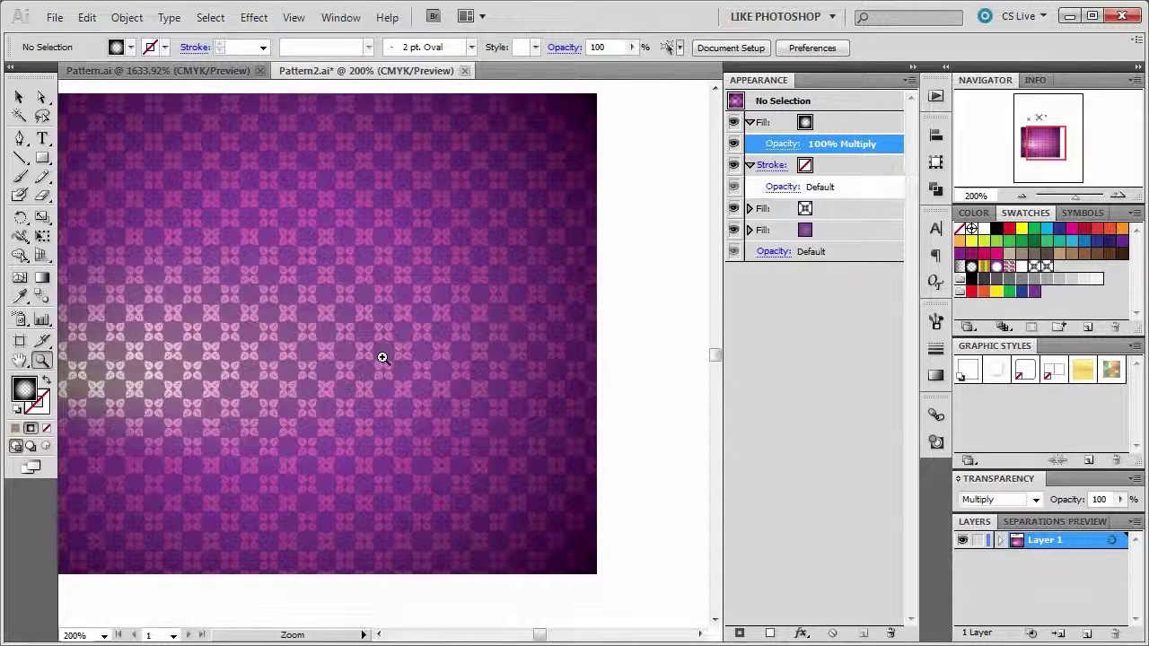
alt+click(370, 359)
alt+click(366, 367)
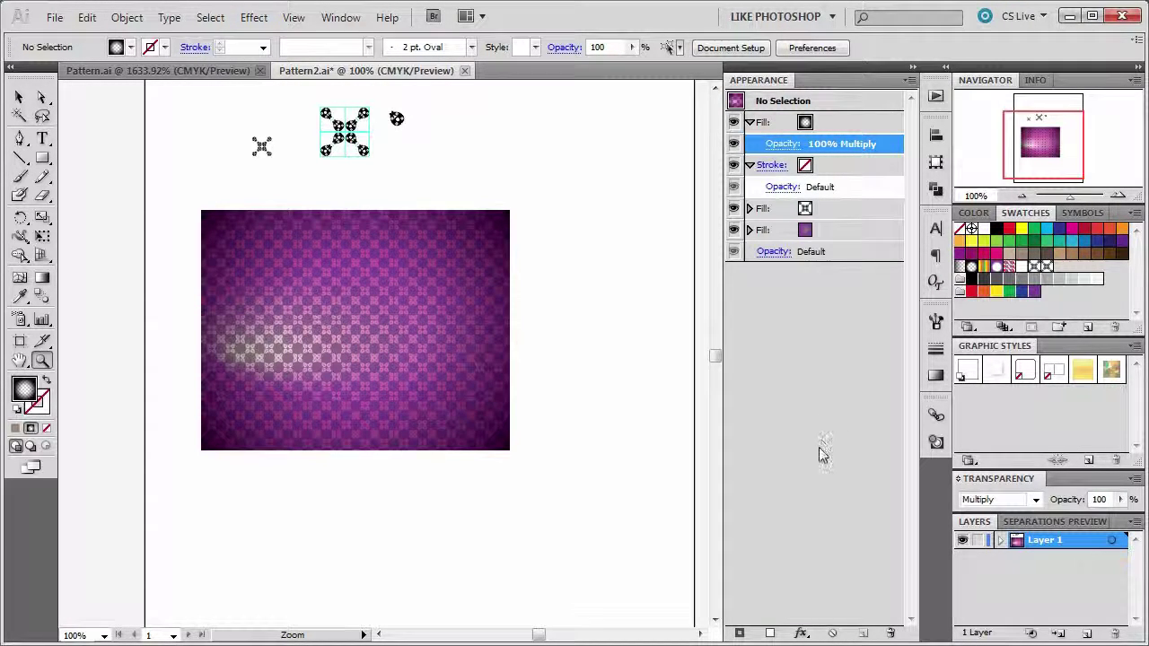
click(770, 632)
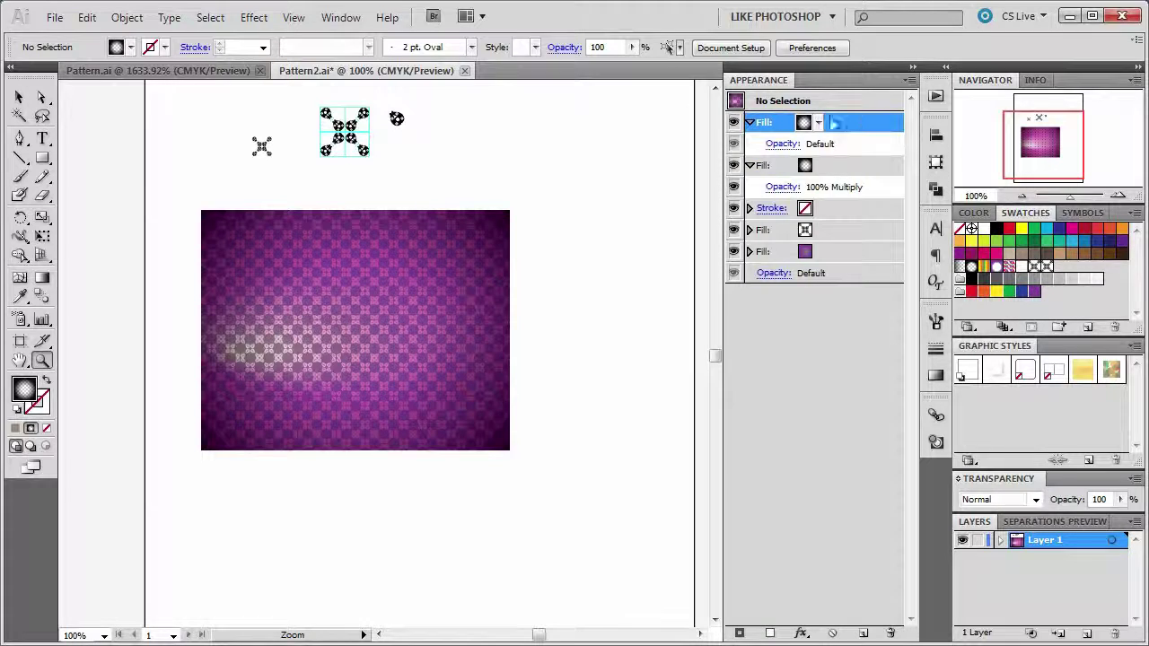
Give the new fill a grey gradient swatch in Overlay blend mode.
click(817, 122)
click(639, 180)
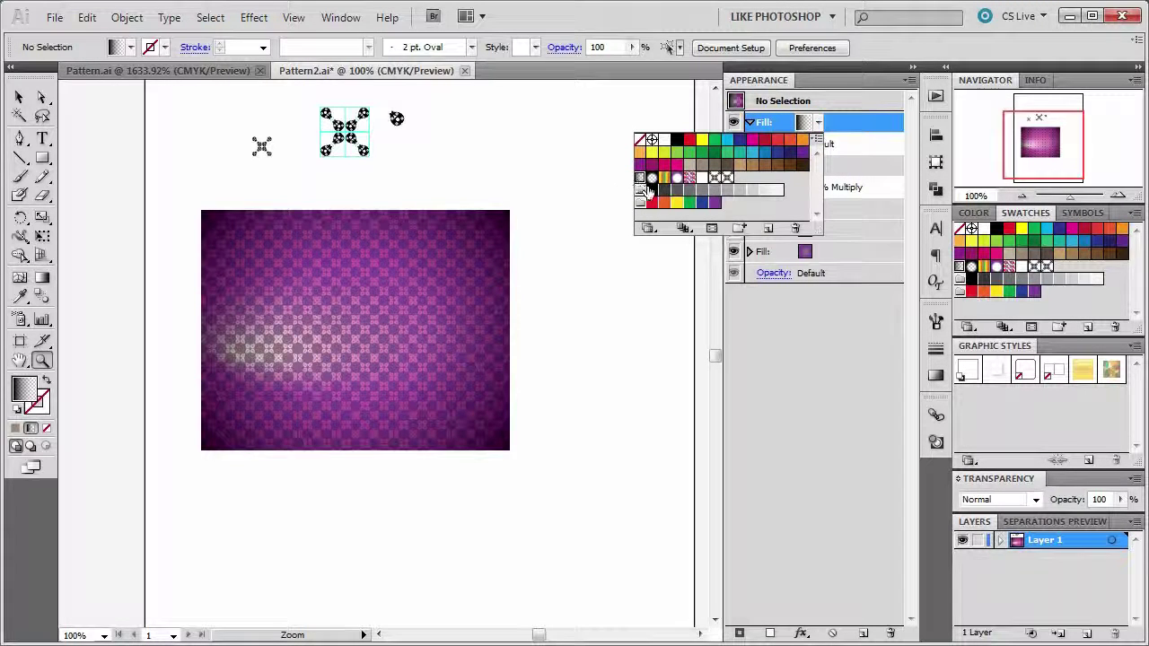
click(872, 153)
click(770, 146)
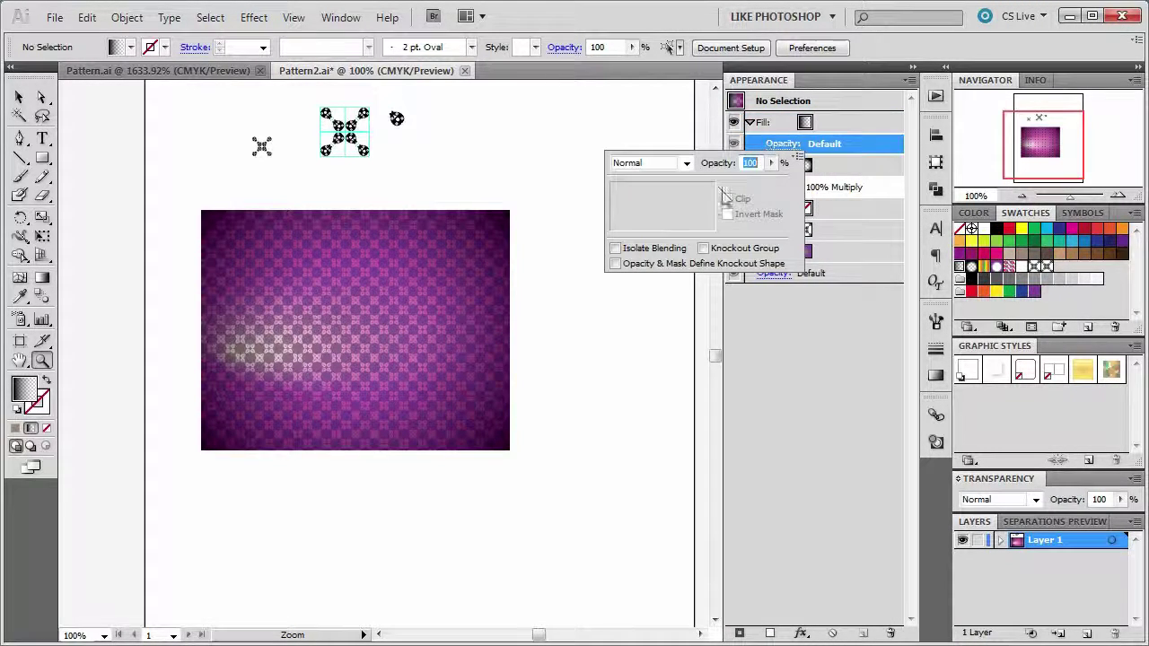
click(686, 163)
click(630, 305)
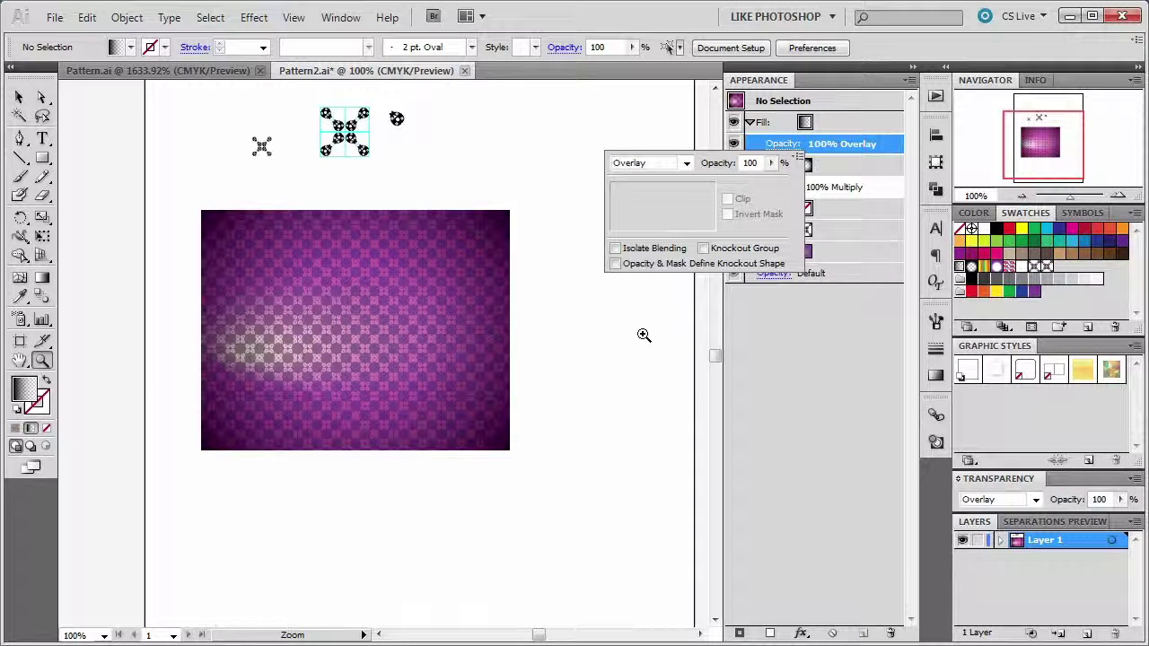
click(438, 352)
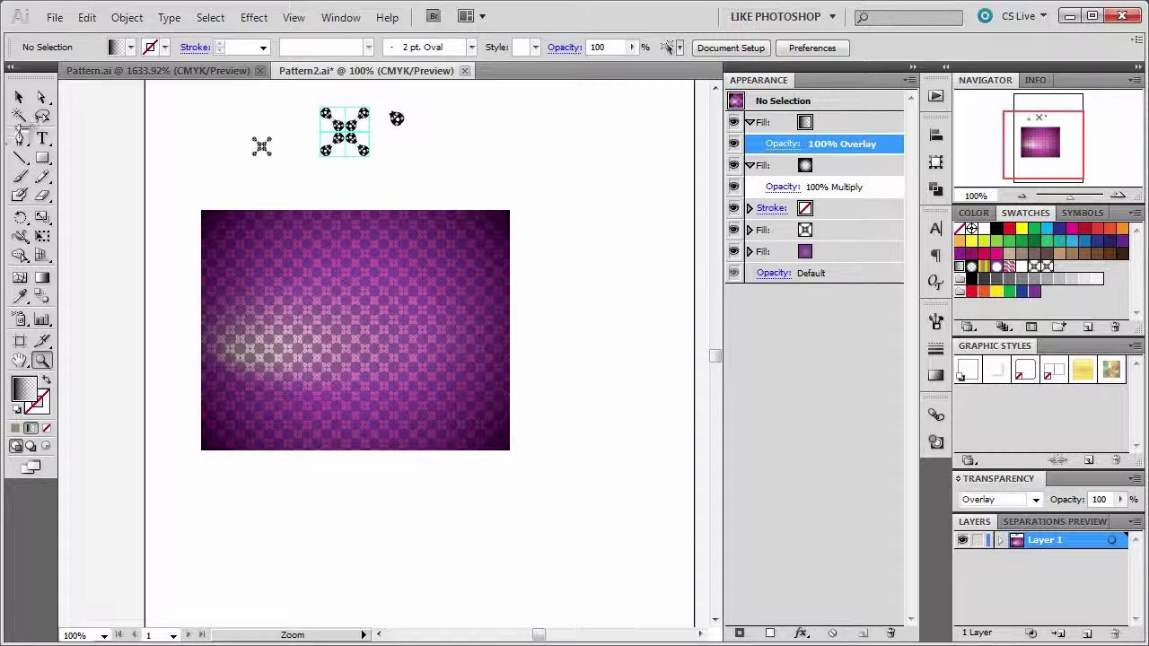
Select the patterned rectangle and add another fill above the Multiply fill.
click(19, 96)
click(284, 321)
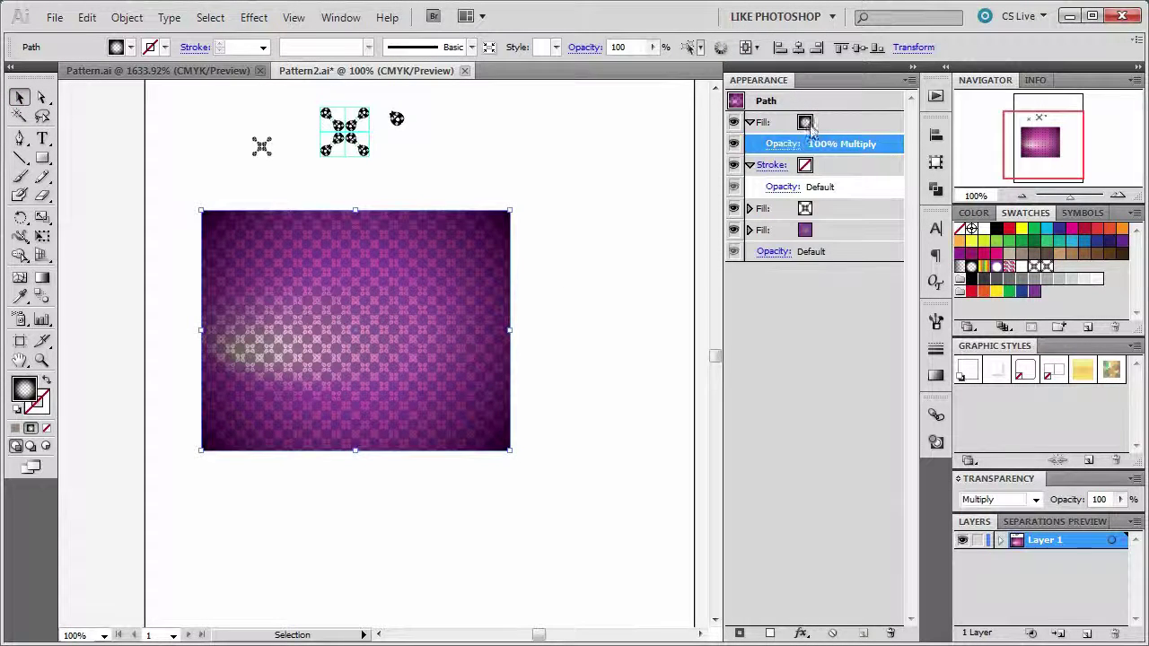
click(773, 619)
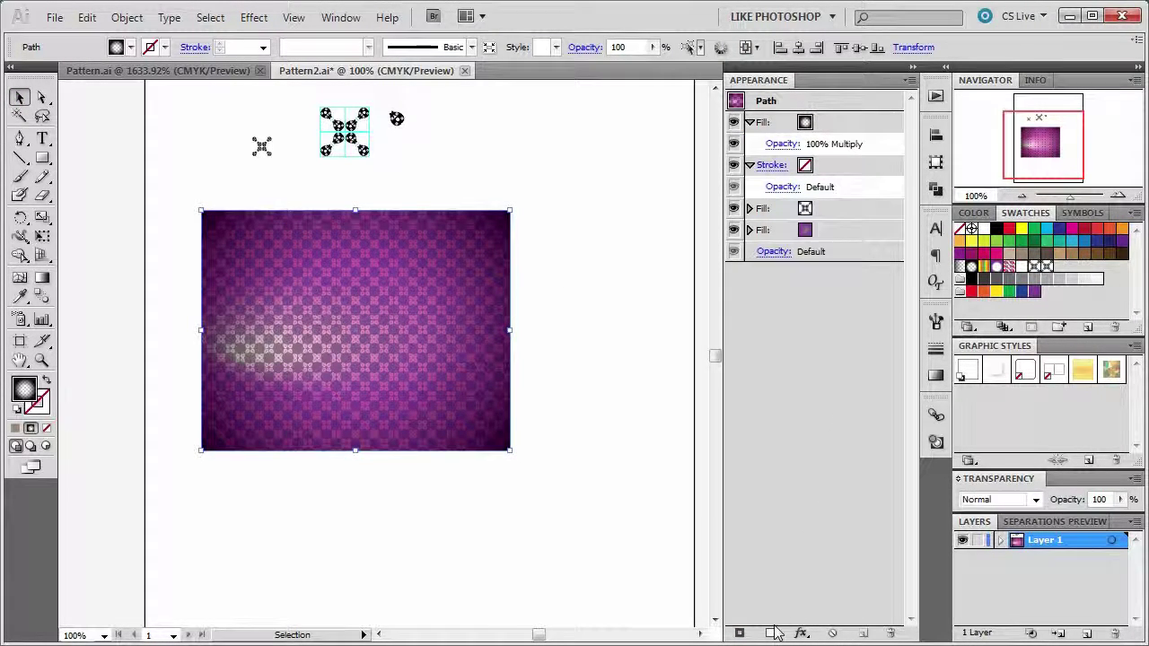
click(769, 632)
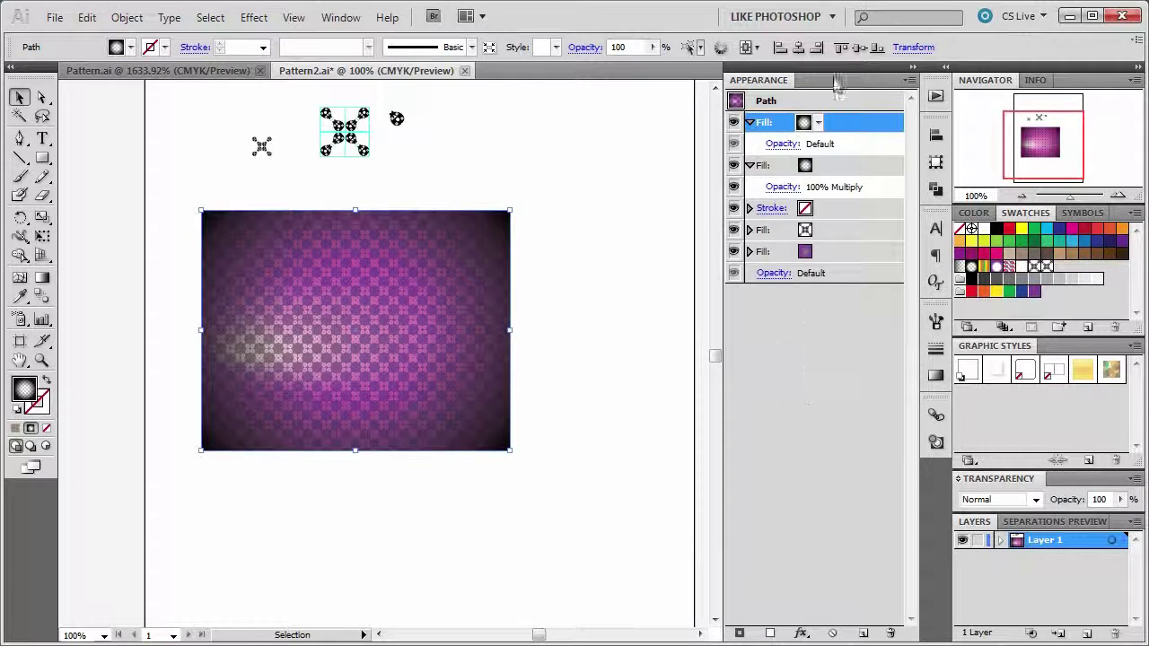
Fill it with the black-to-transparent linear gradient blending in Overlay mode.
click(821, 123)
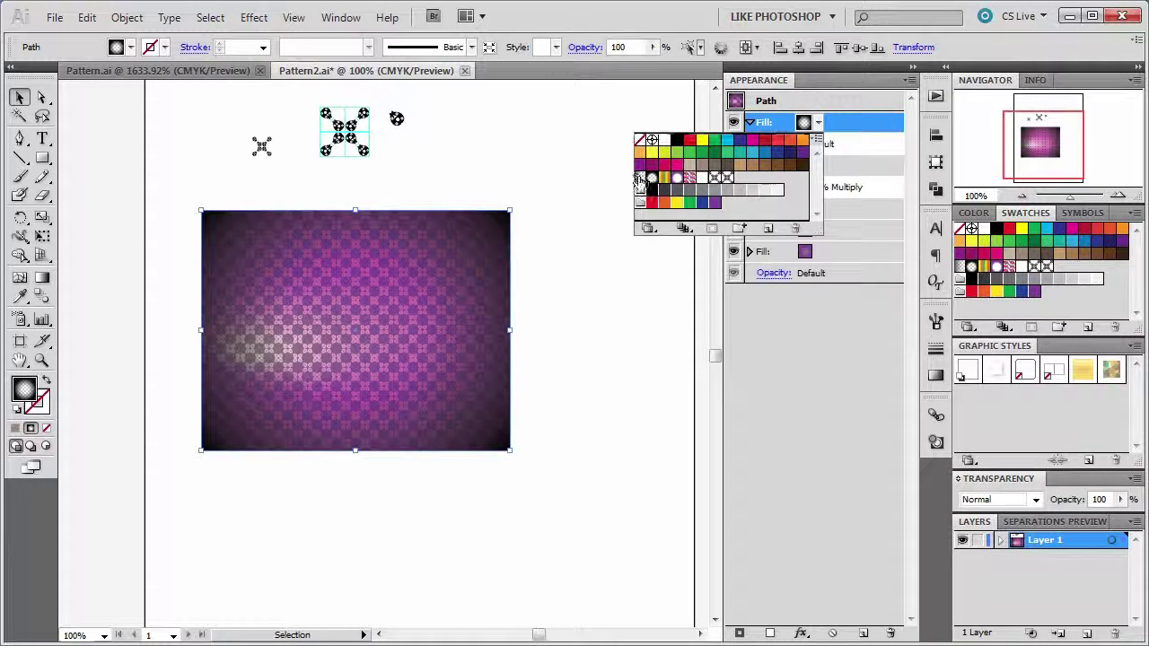
click(652, 190)
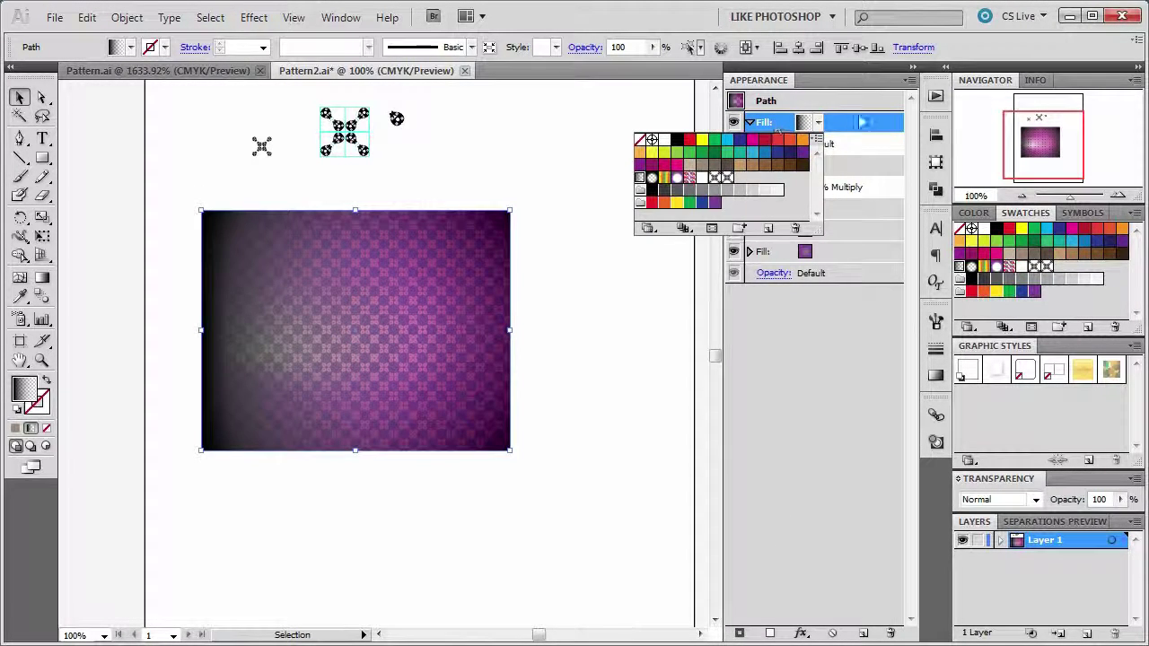
click(777, 143)
click(782, 144)
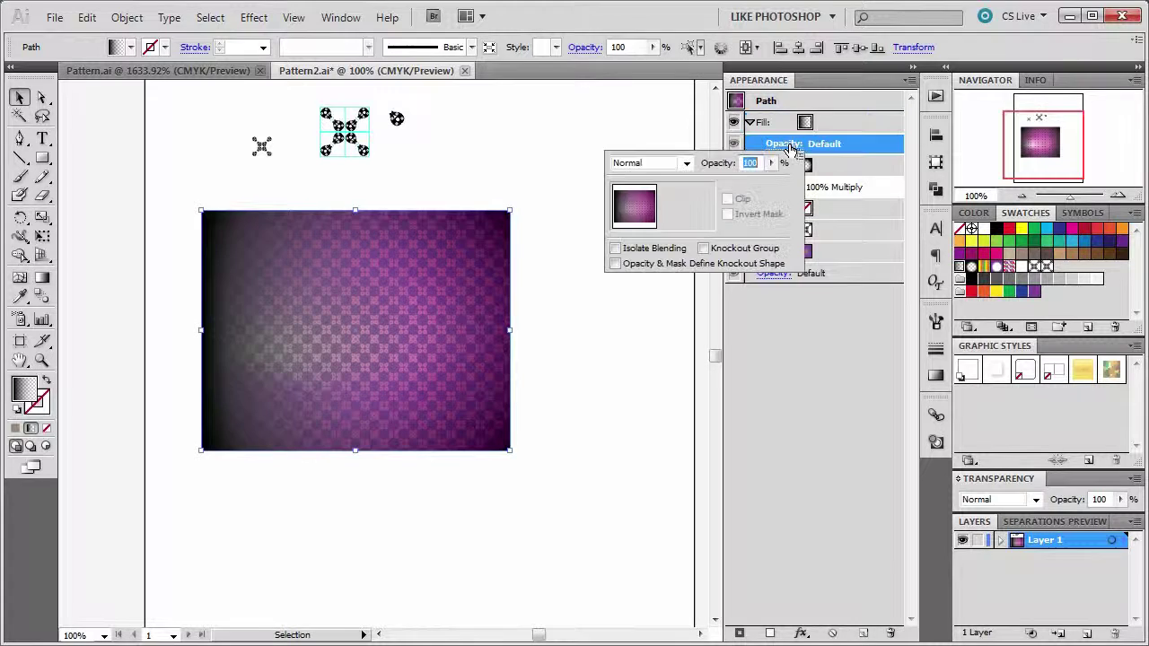
click(667, 164)
click(647, 304)
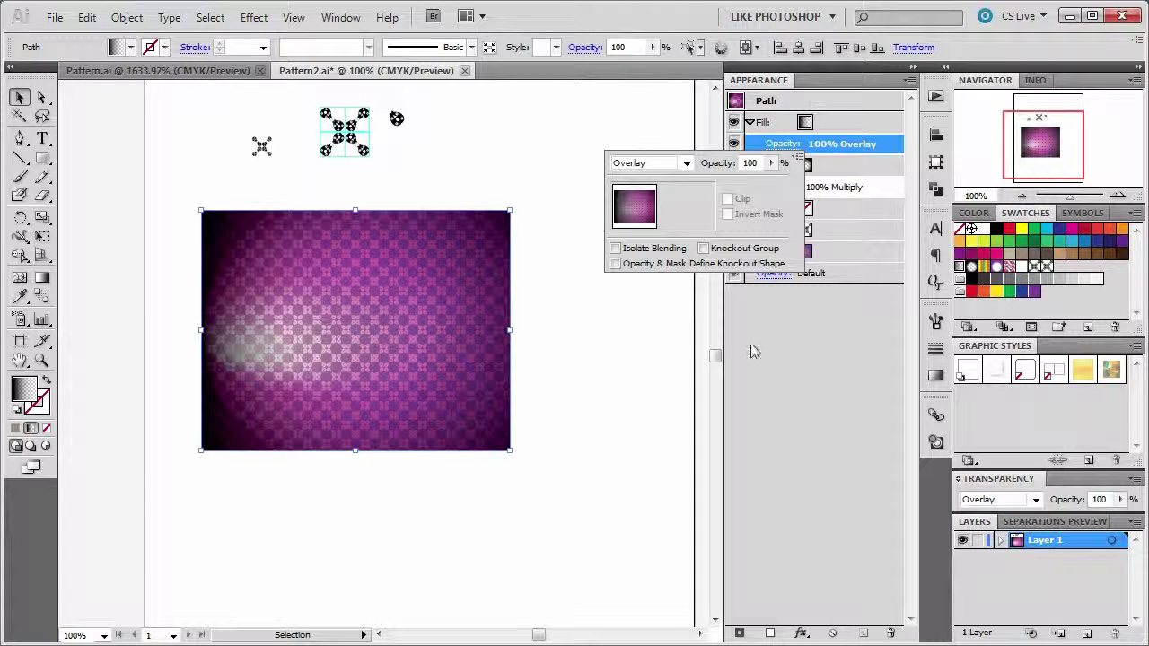
click(936, 379)
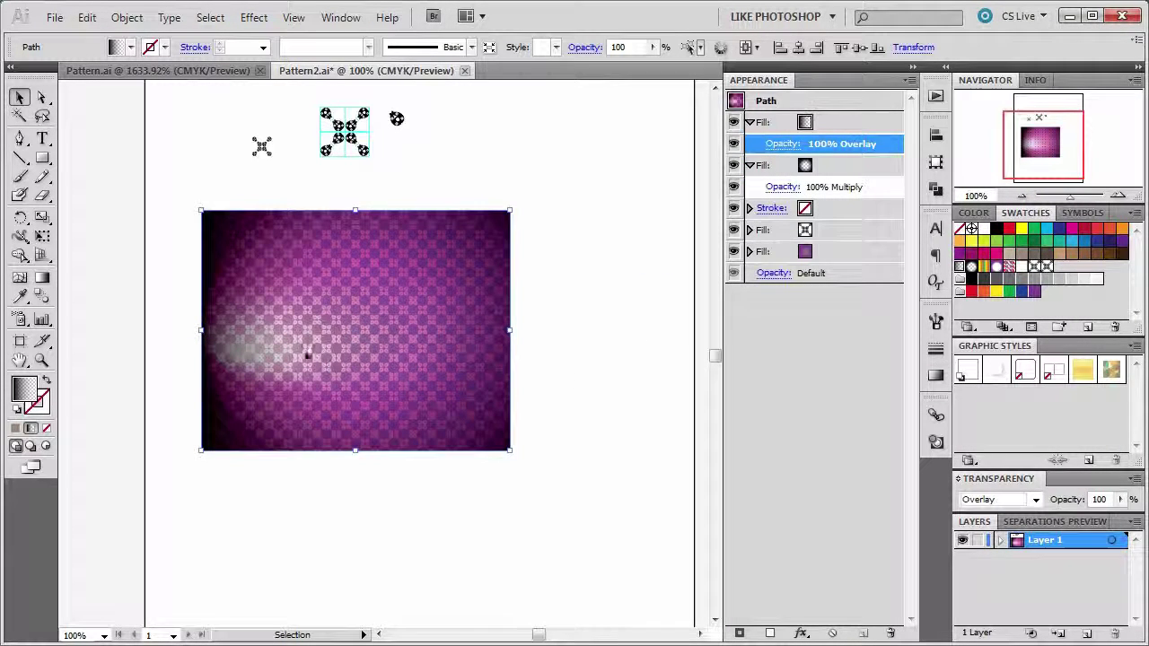
Shift the Overlay linear gradient slightly right, briefly trying Radial before reverting to Linear.
click(42, 277)
mouse_move(220, 339)
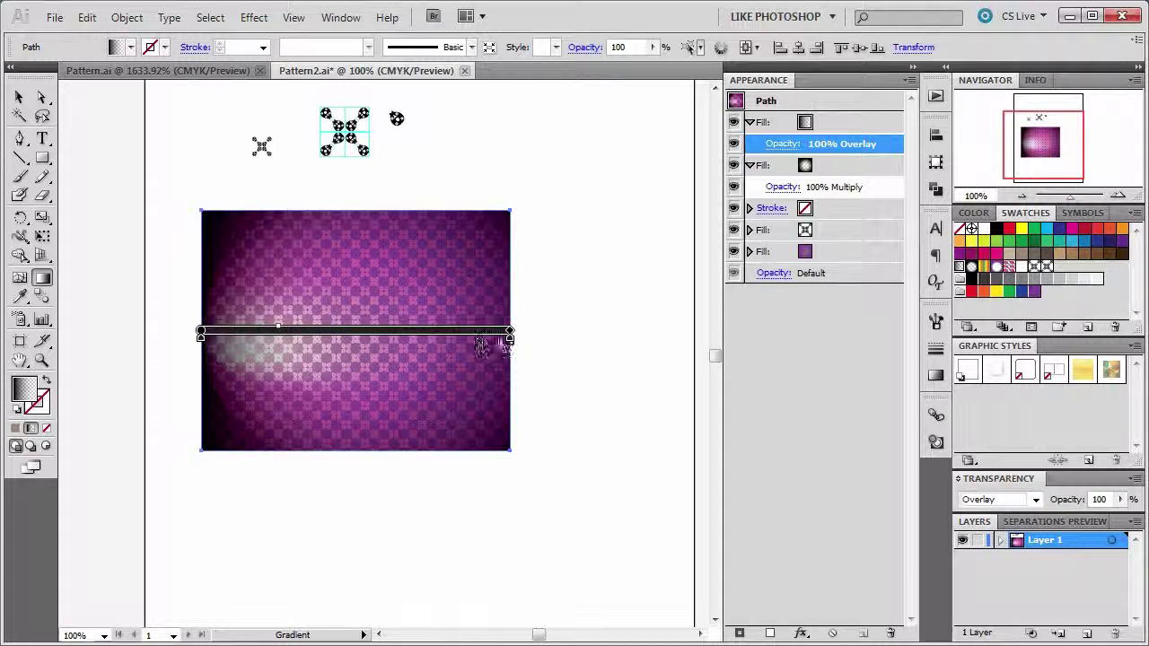
mouse_move(276, 330)
mouse_down()
mouse_move(307, 329)
mouse_move(282, 332)
mouse_up()
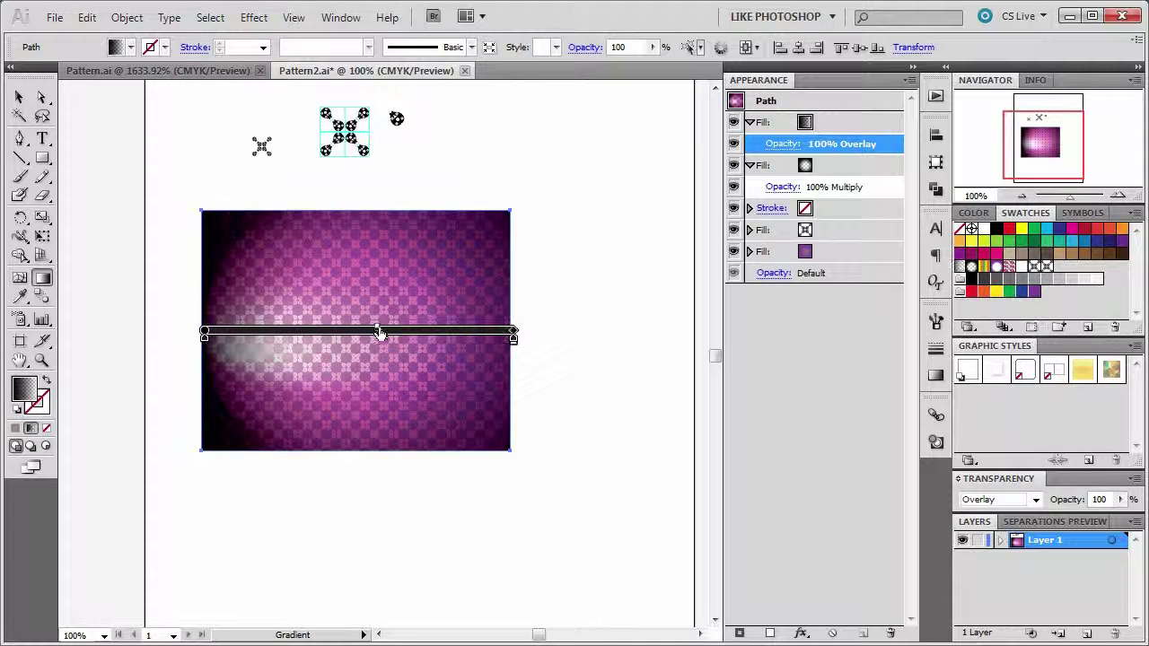
key(ctrl+z)
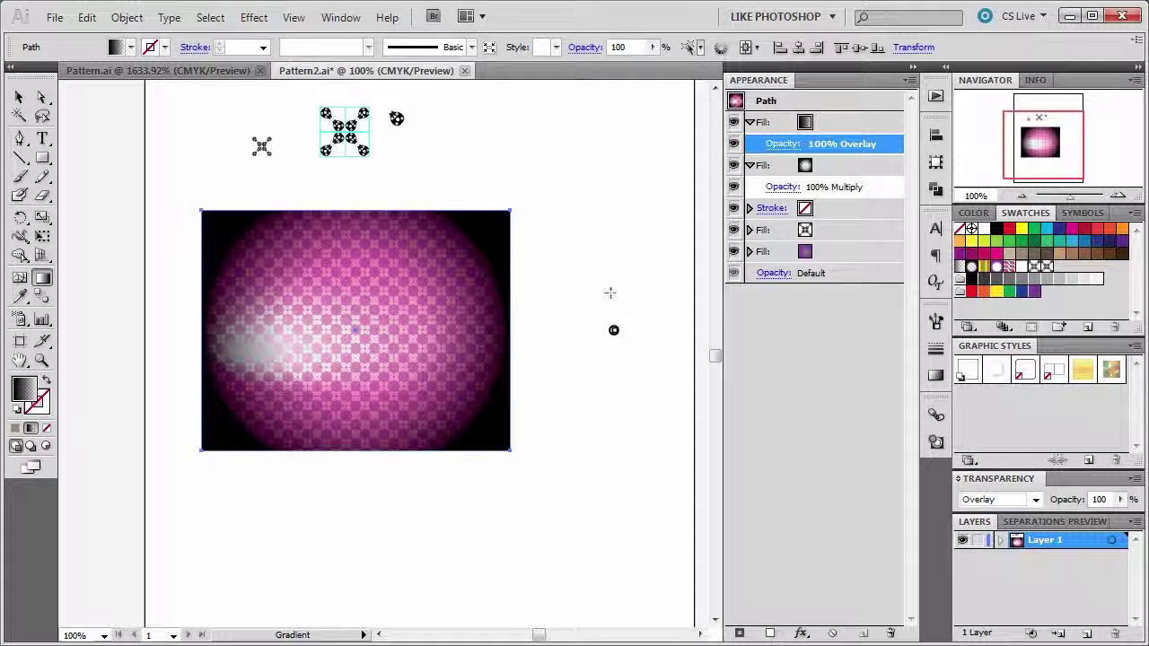
key(ctrl+shift+z)
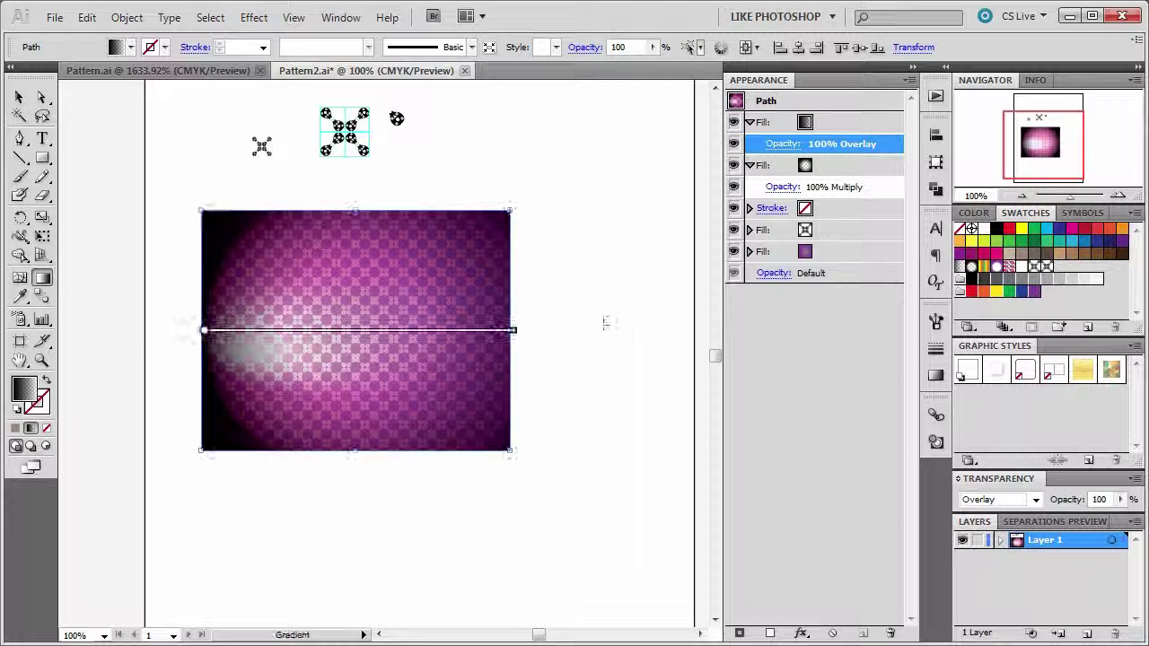